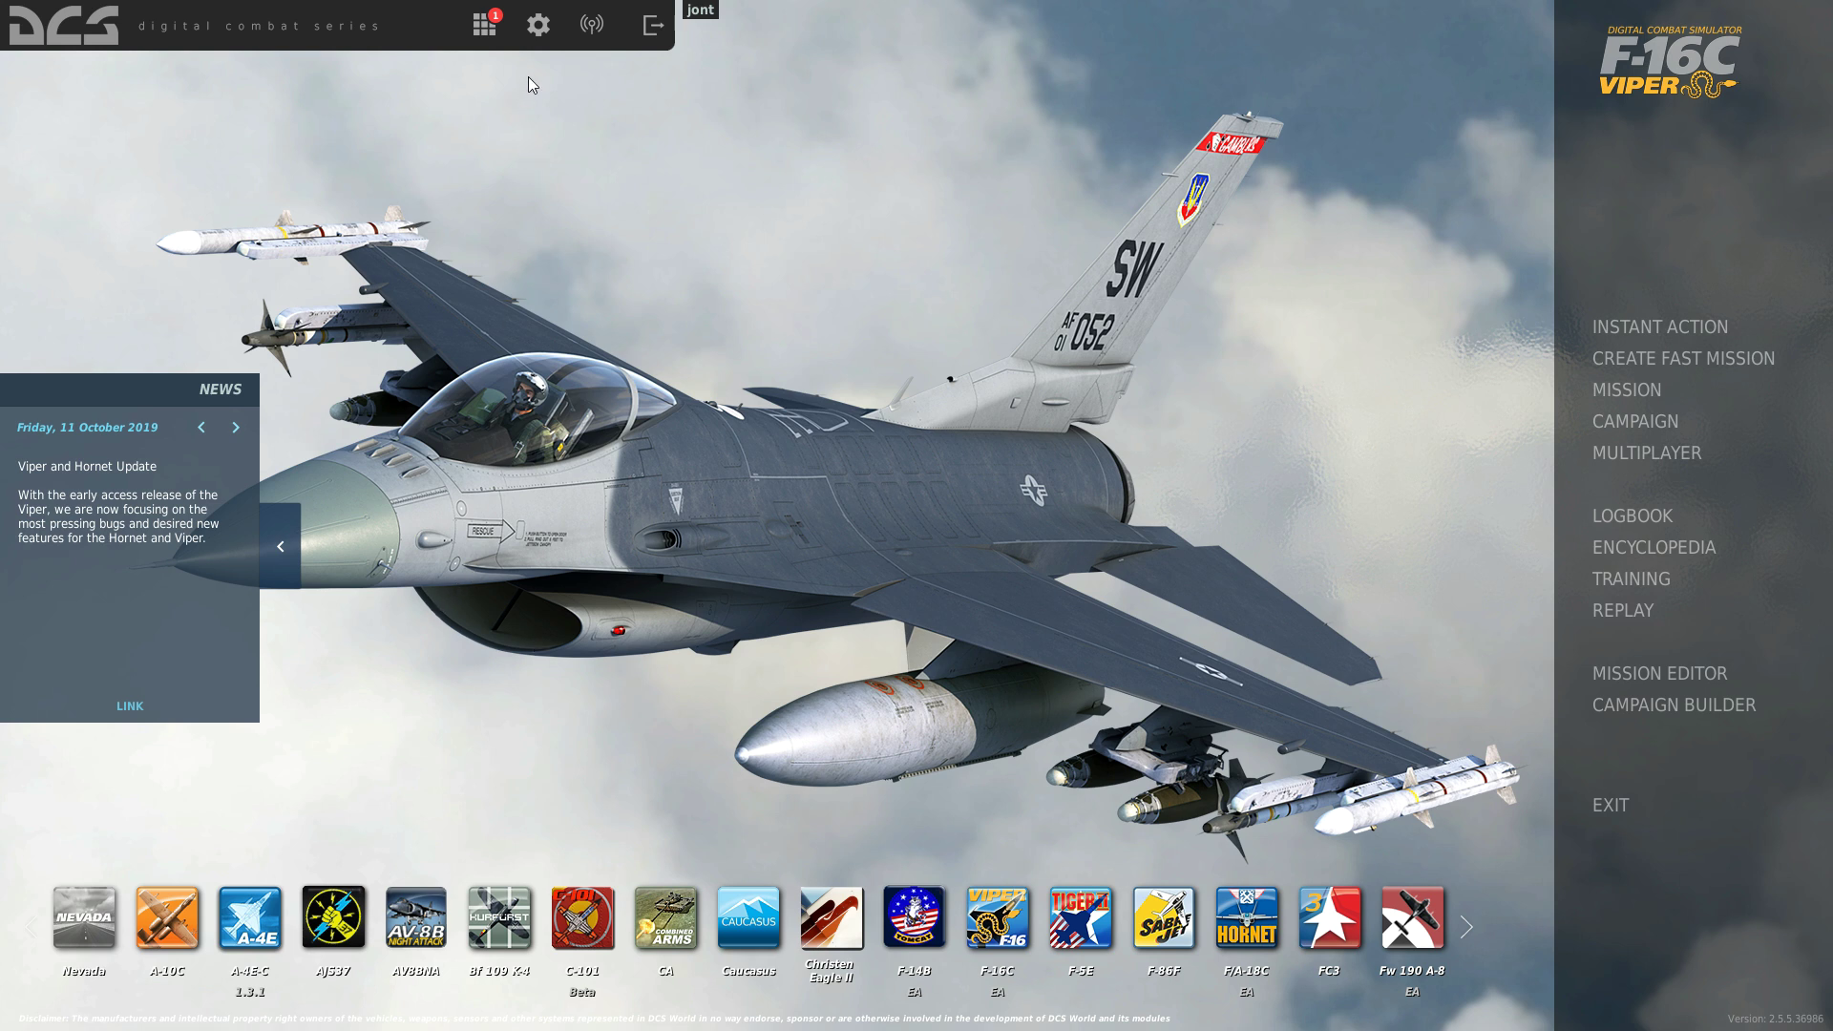
# Filter the F-16C Sim bindings to Axis Commands and select the ANT ELEV Knob row.
pyautogui.click(539, 26)
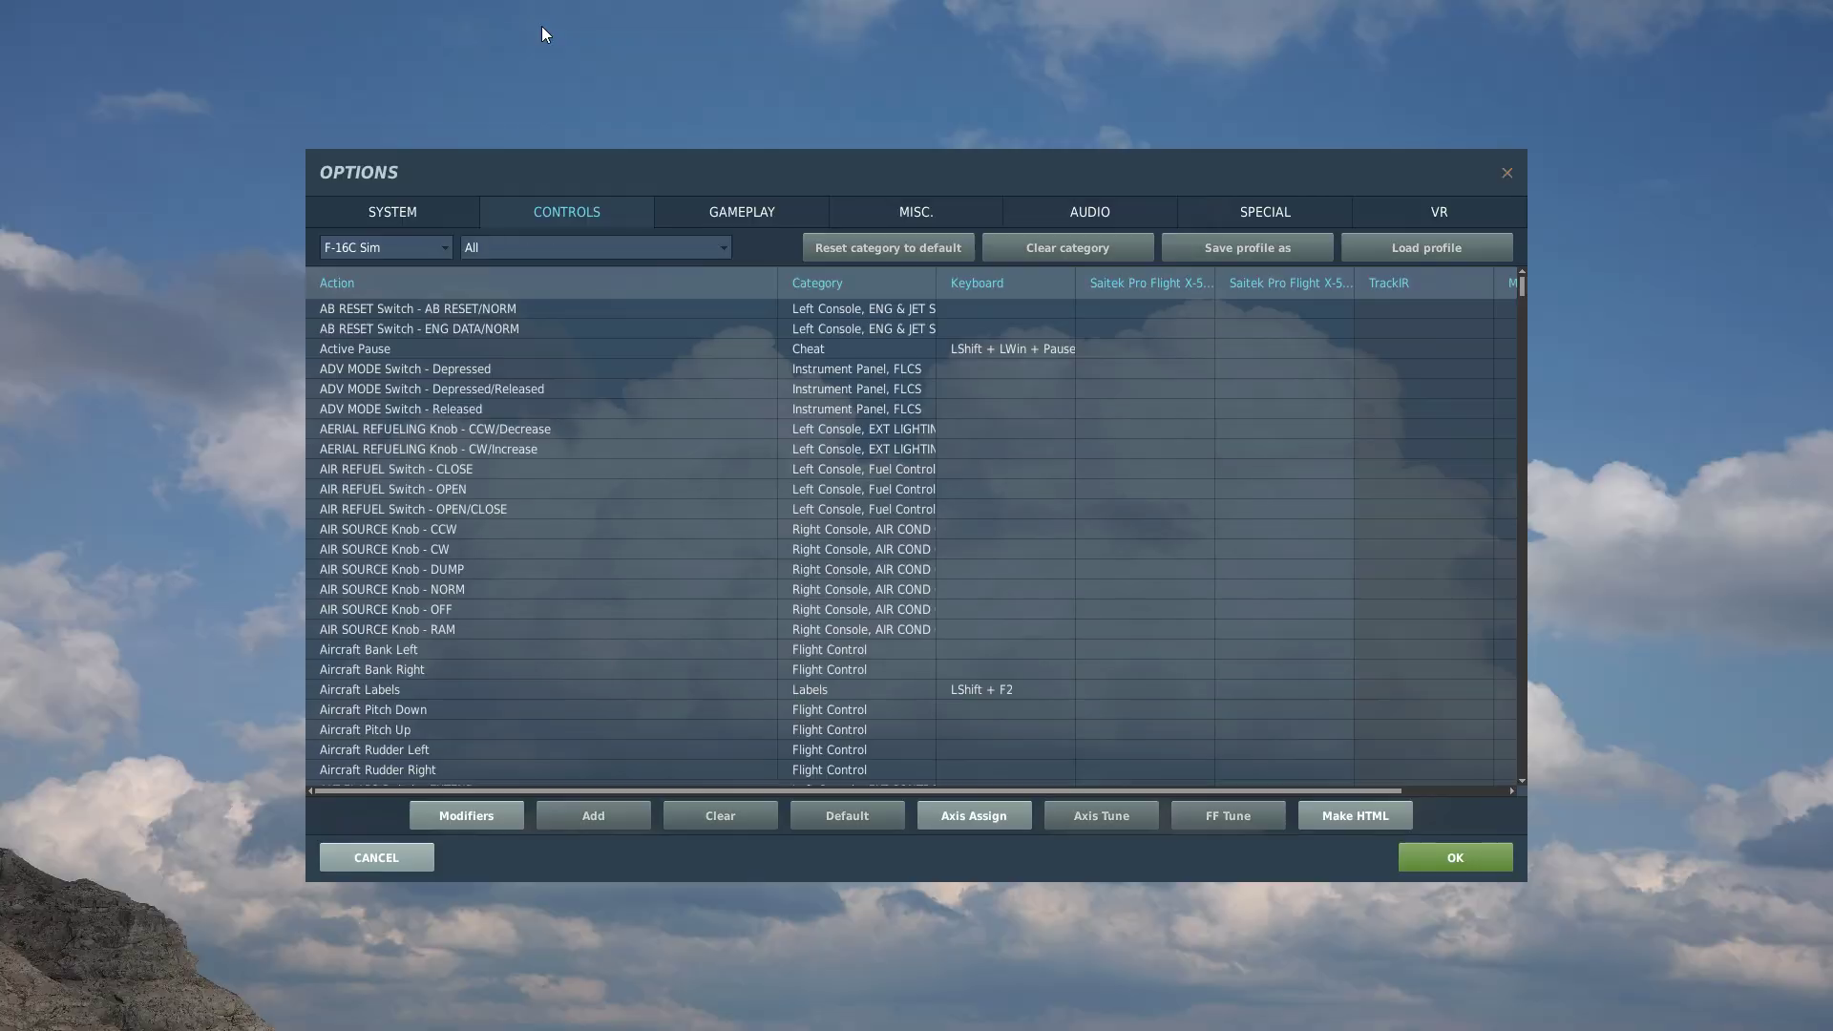
pyautogui.click(438, 248)
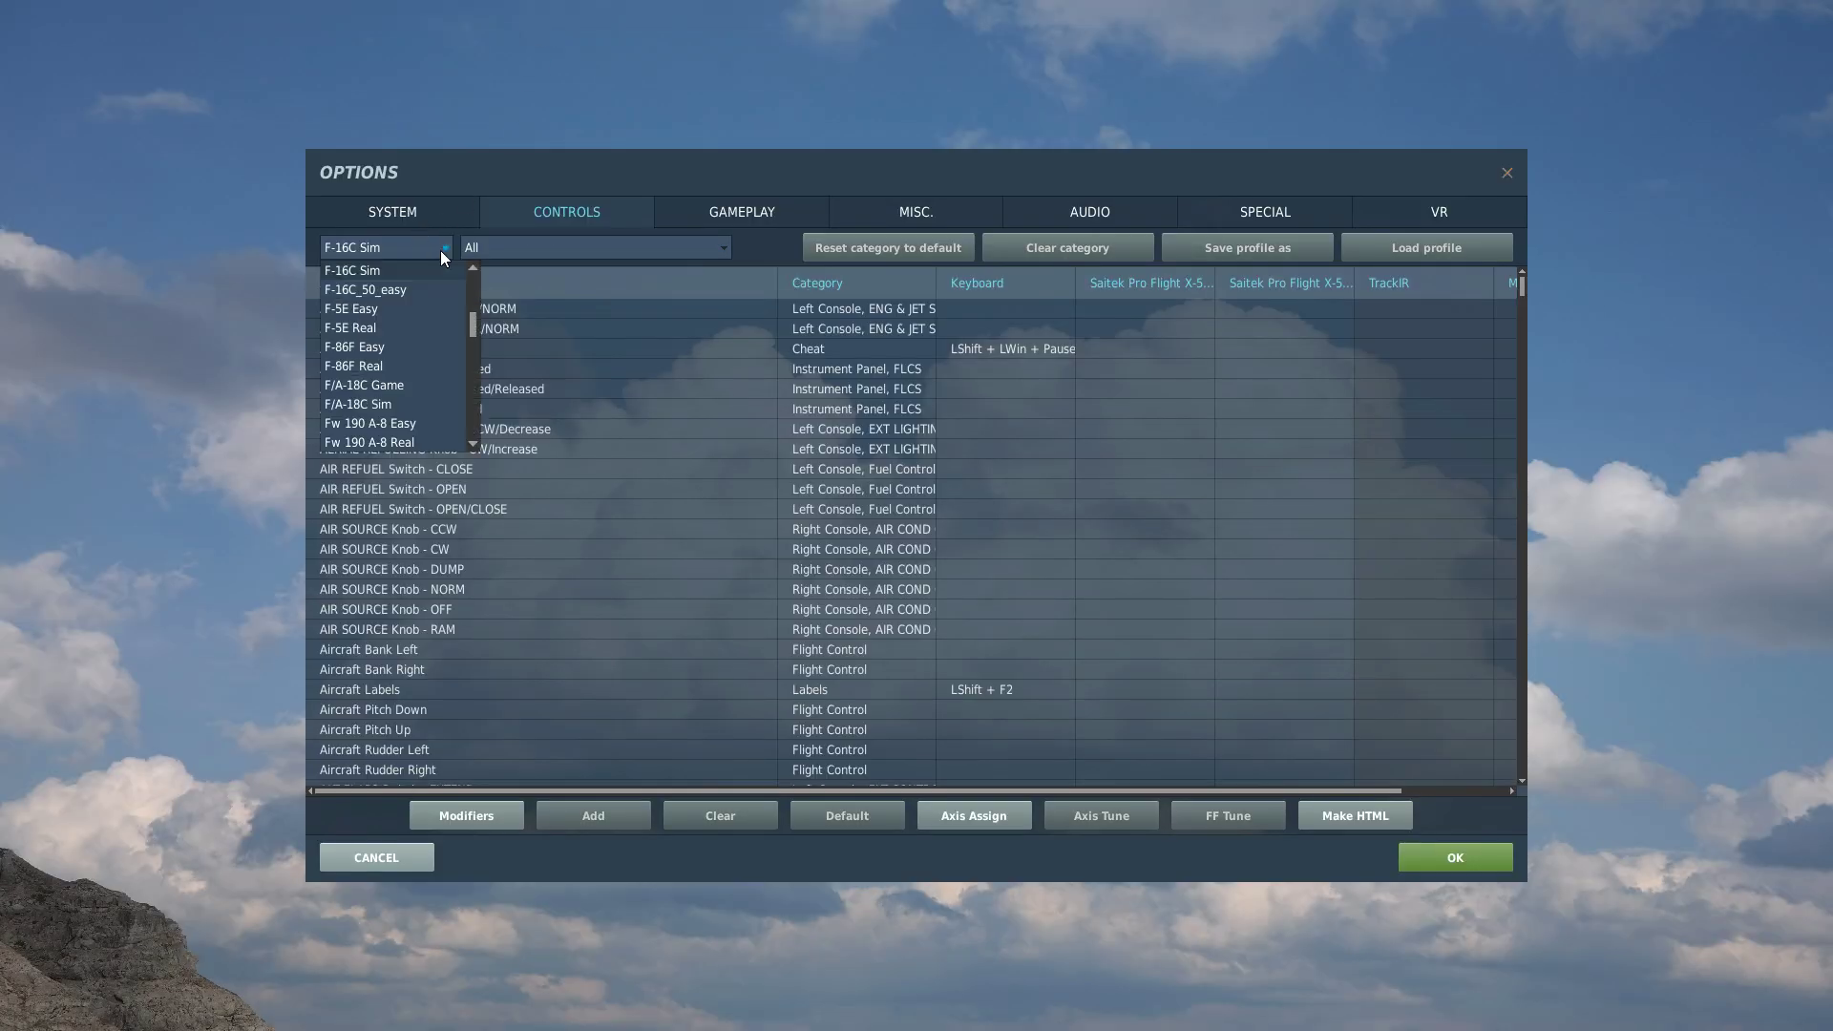
pyautogui.click(366, 275)
pyautogui.click(496, 250)
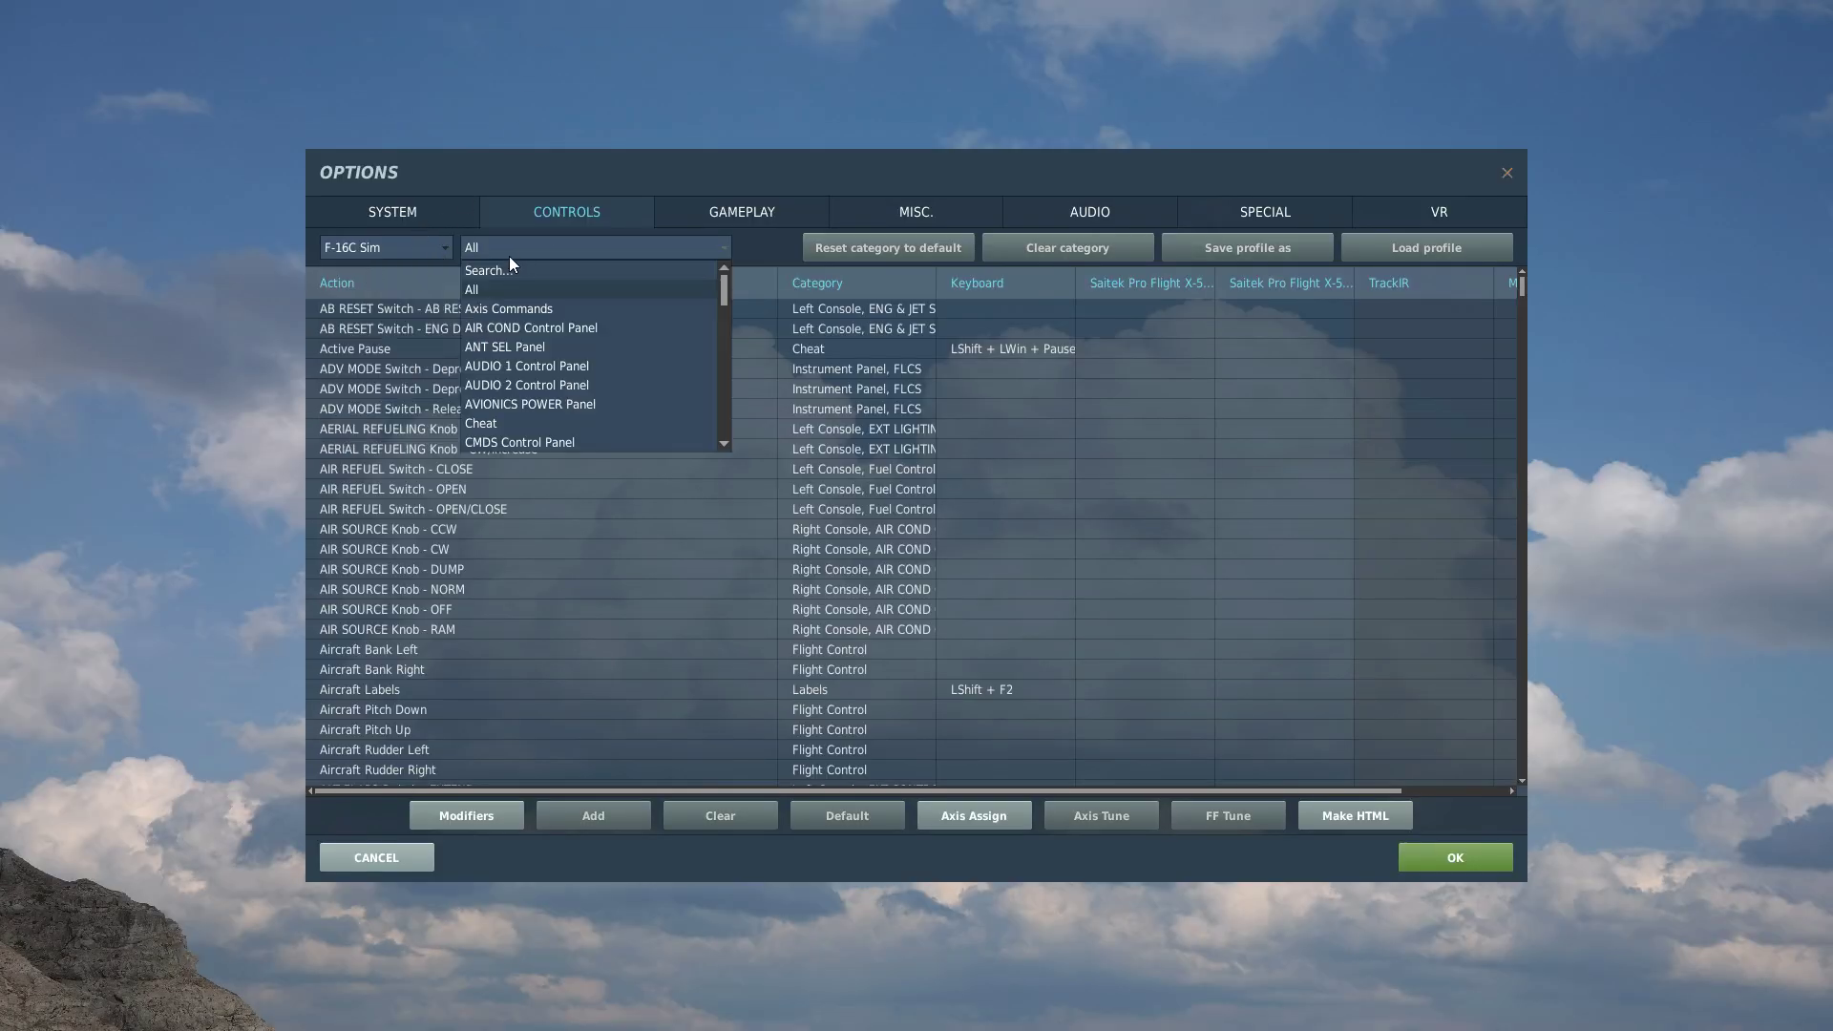
pyautogui.click(484, 307)
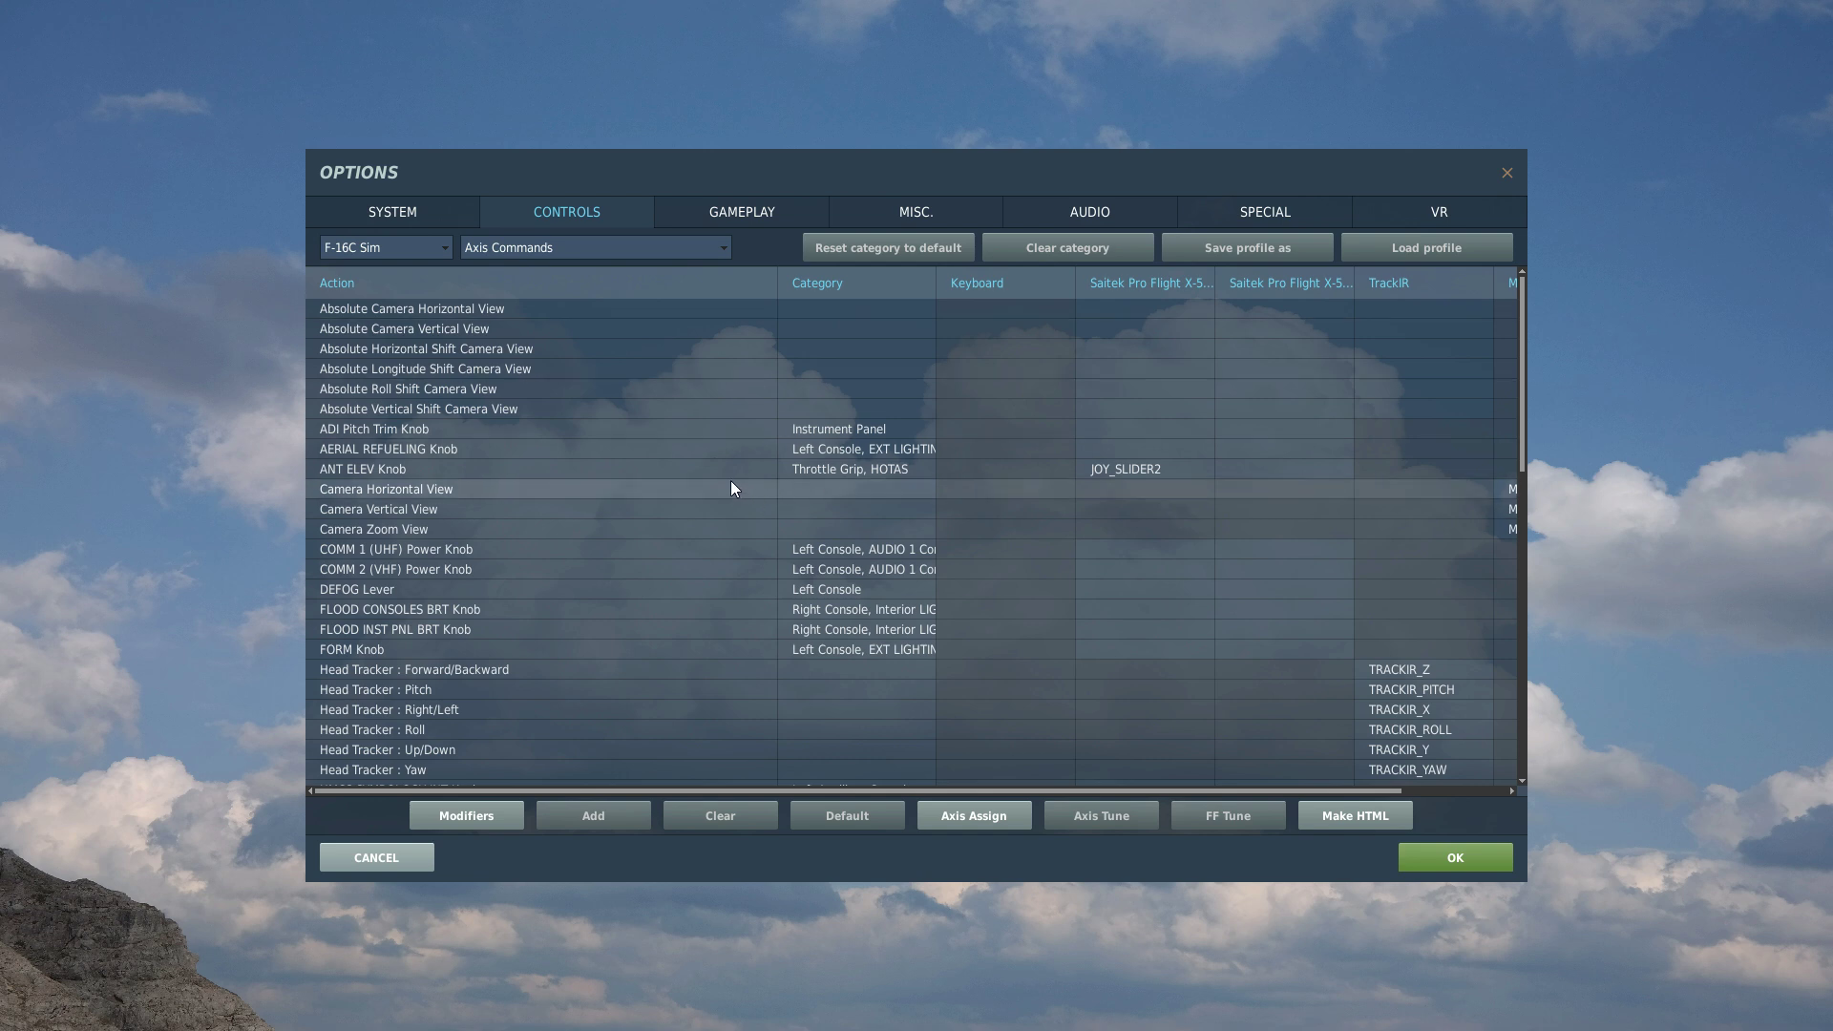
pyautogui.click(346, 467)
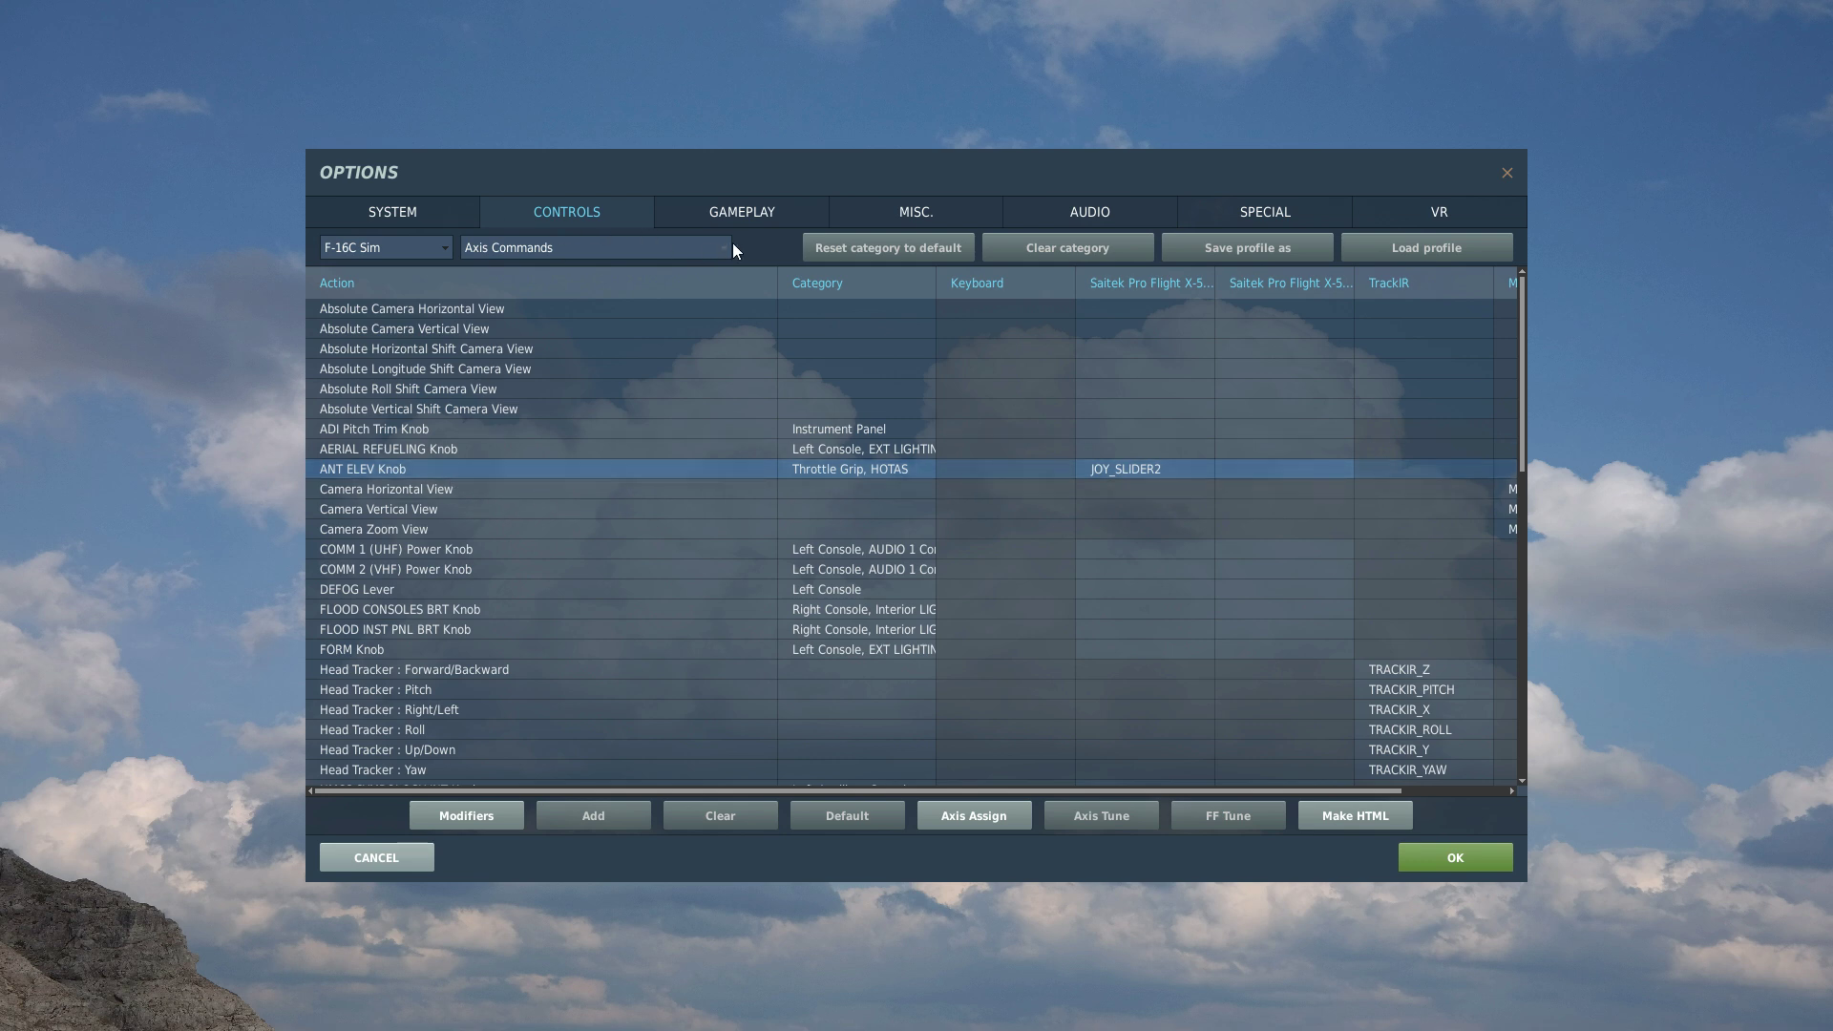
pyautogui.click(502, 252)
# Clear the ANT ELEV Knob's JOY_SLIDER2 binding and reopen the category list.
pyautogui.click(502, 252)
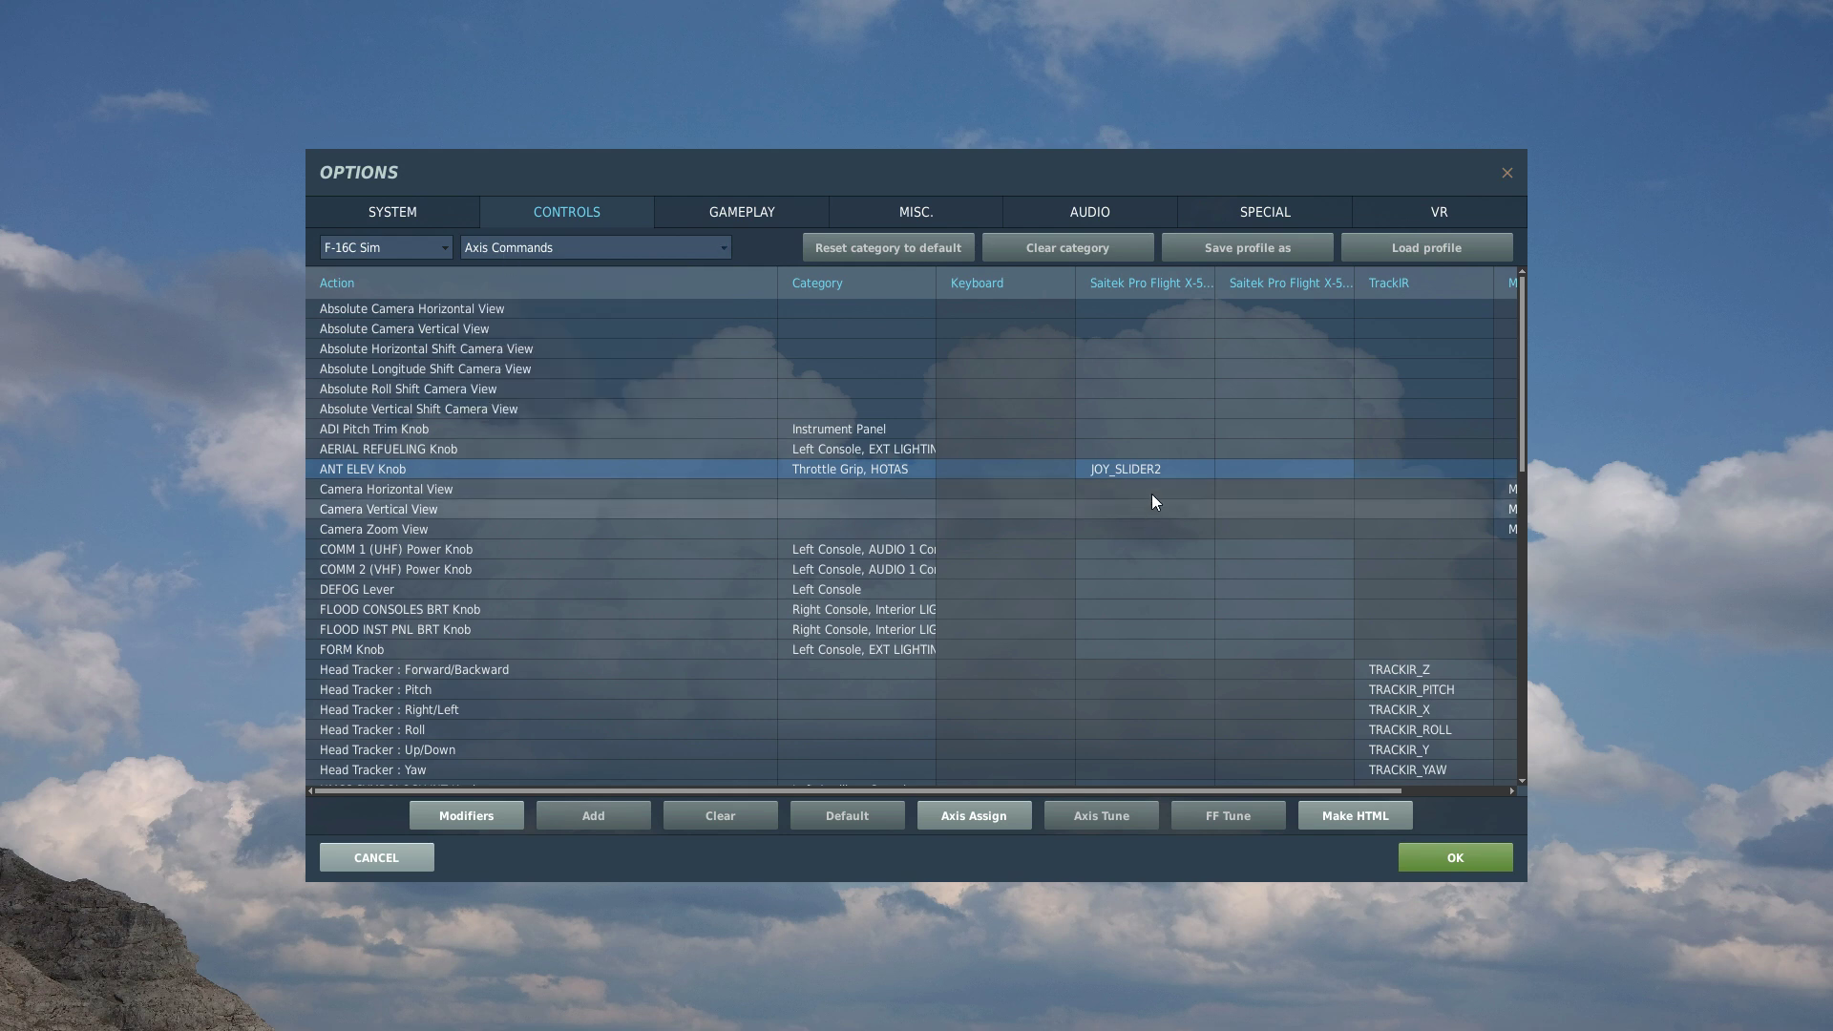
pyautogui.click(1153, 470)
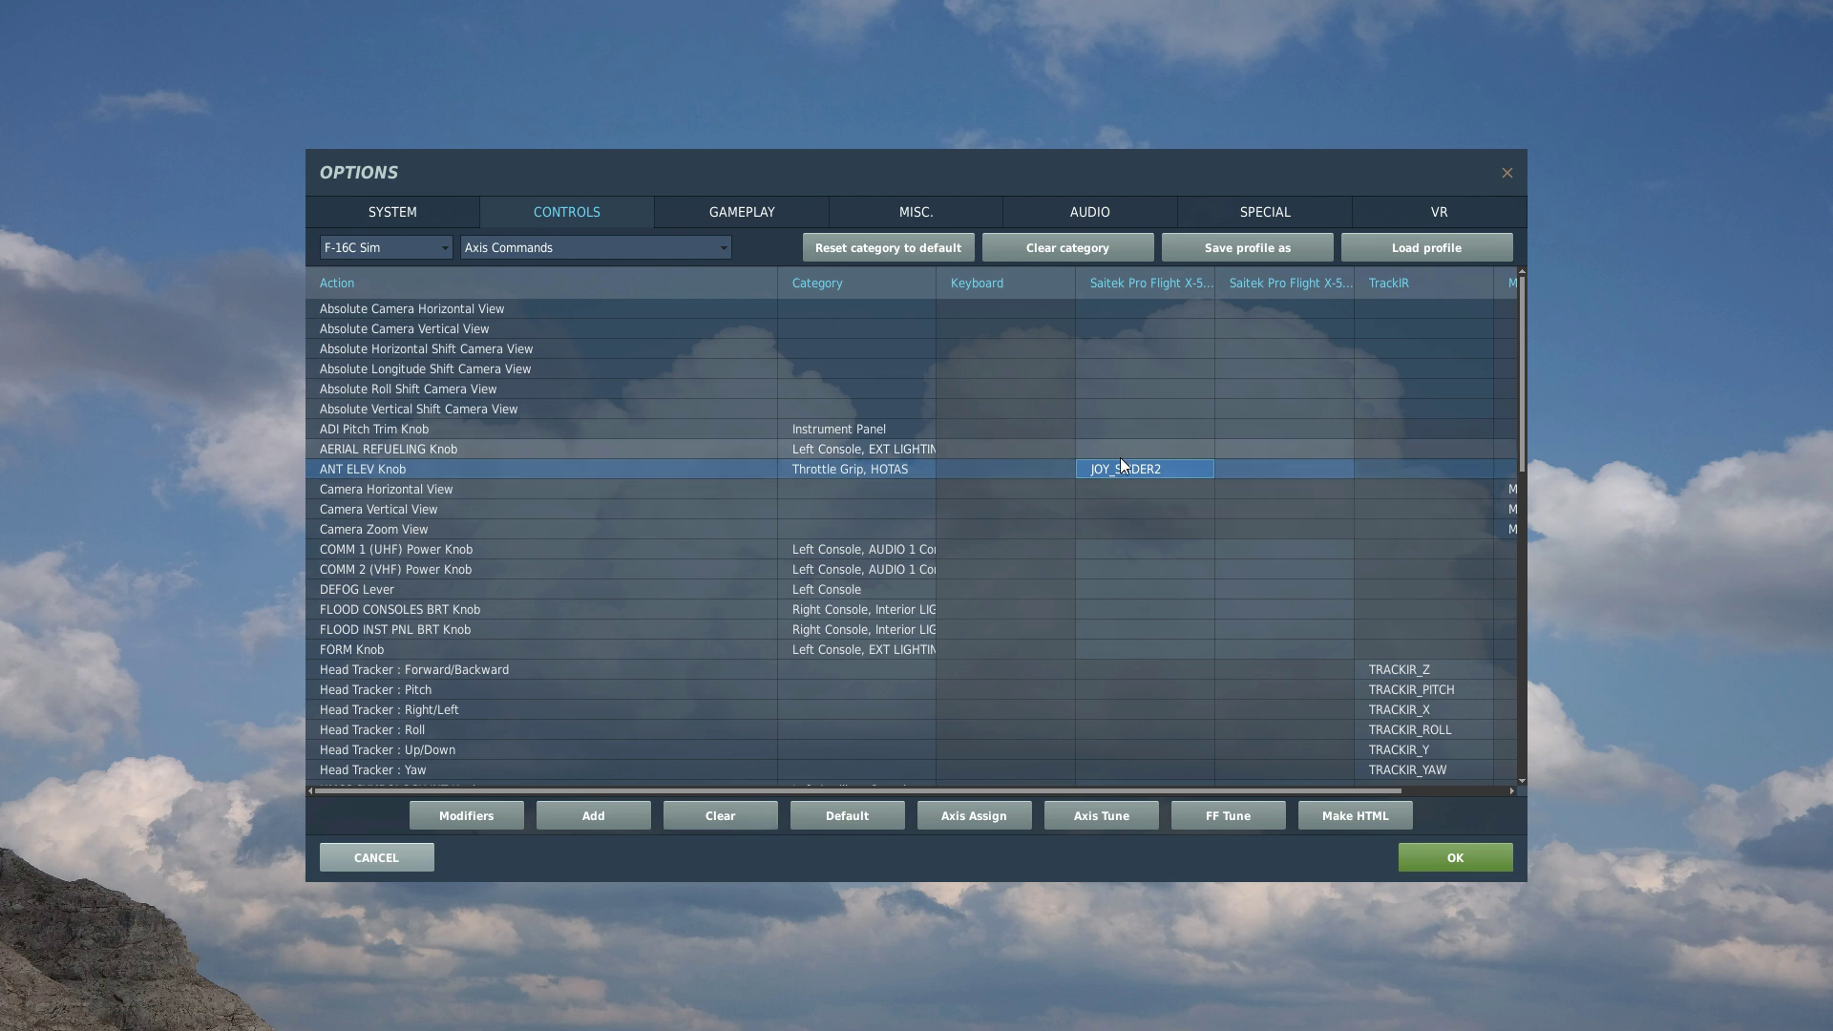
pyautogui.click(713, 827)
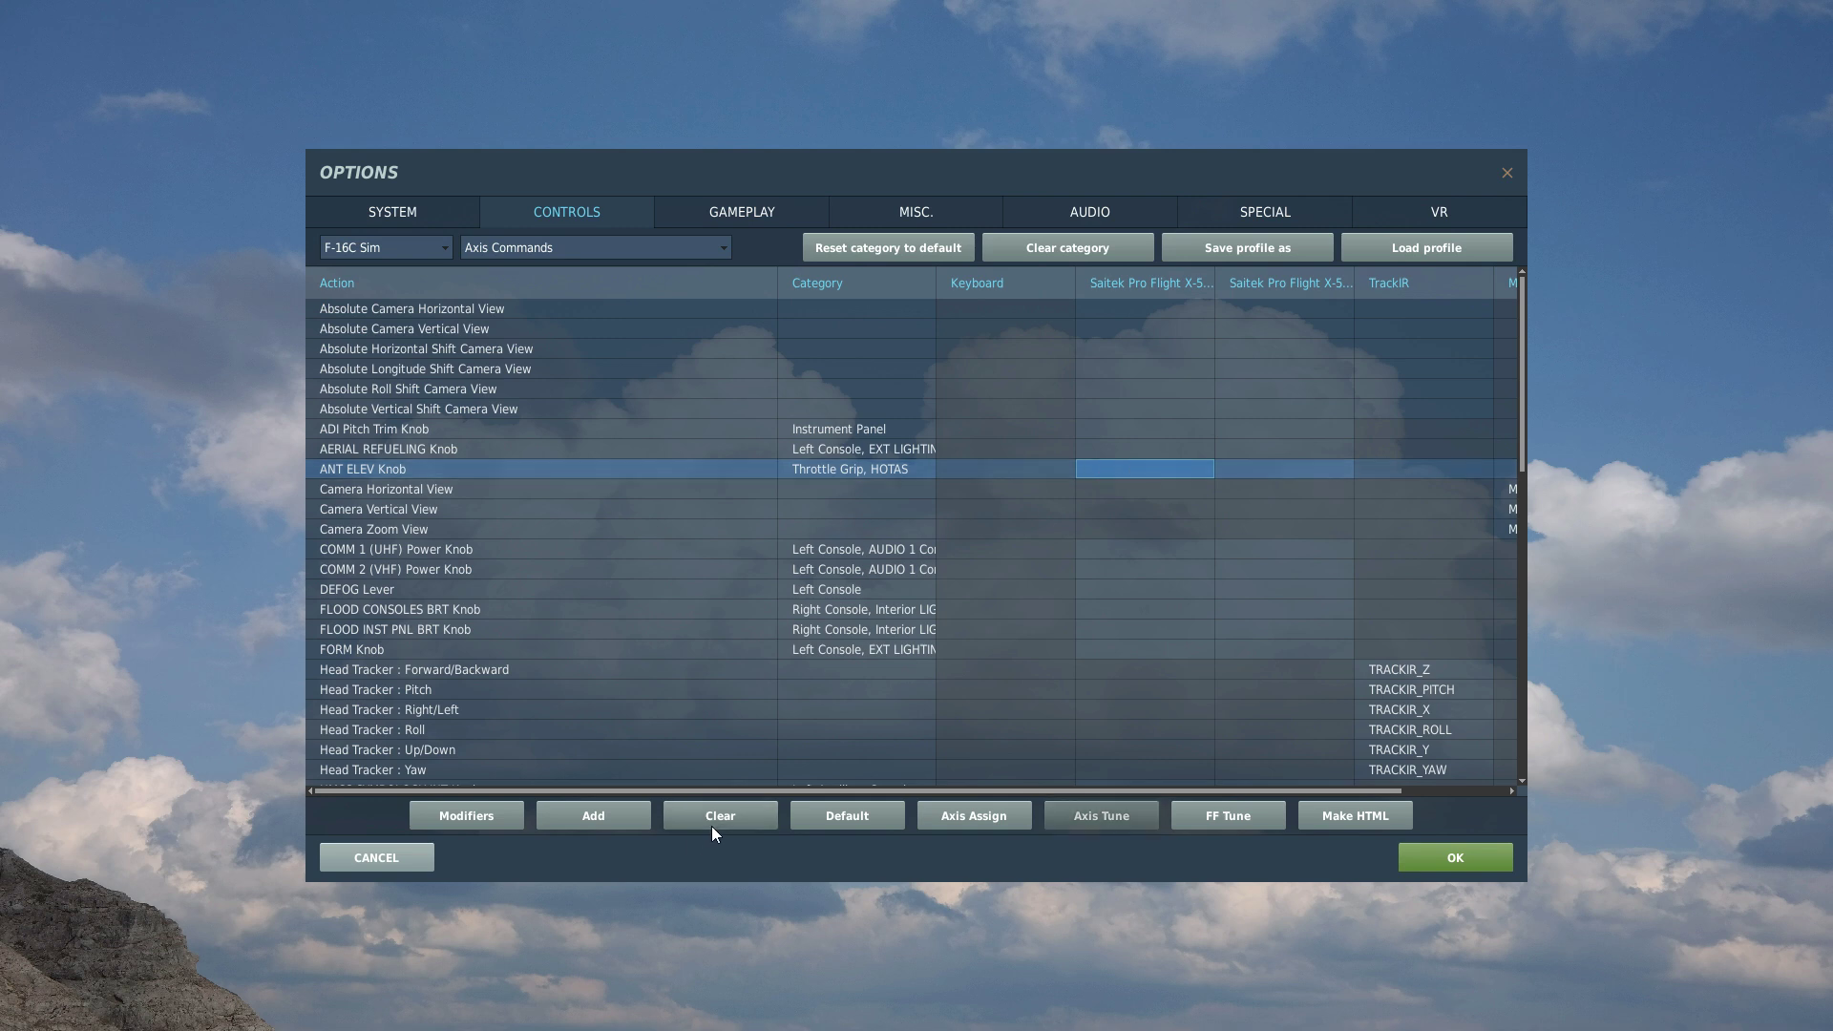
pyautogui.click(723, 246)
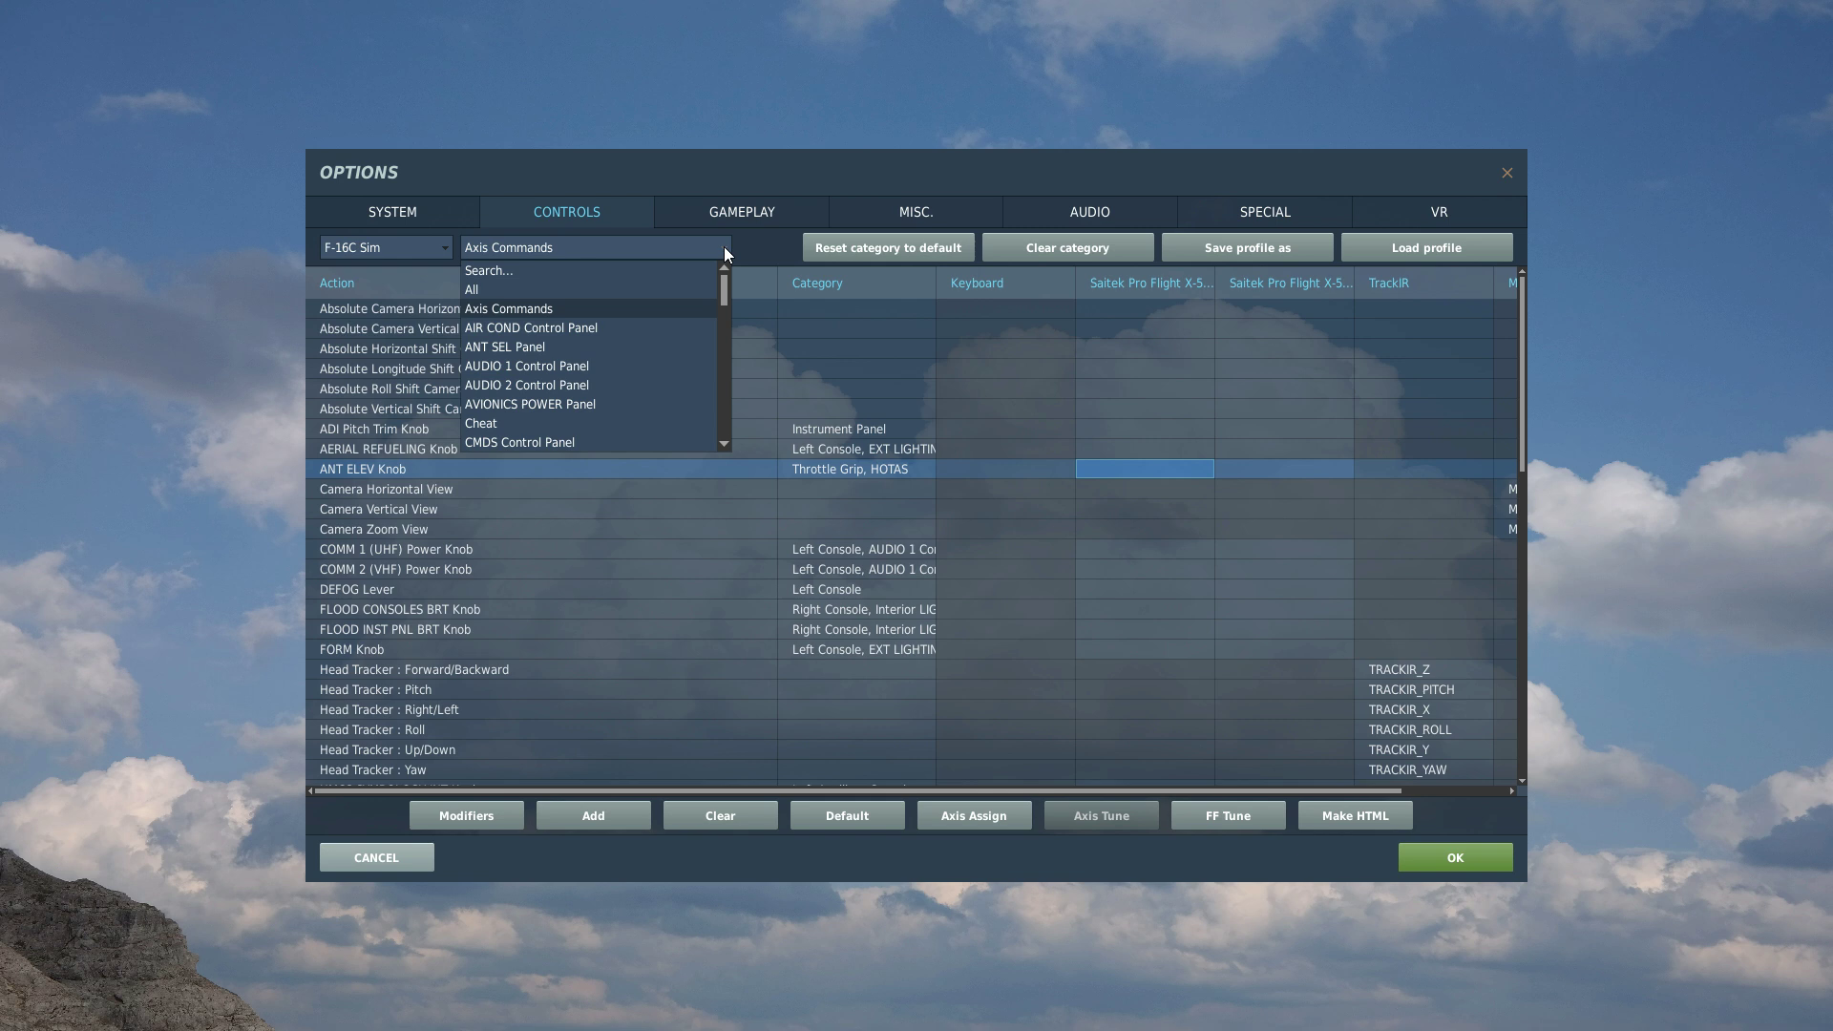
pyautogui.click(485, 273)
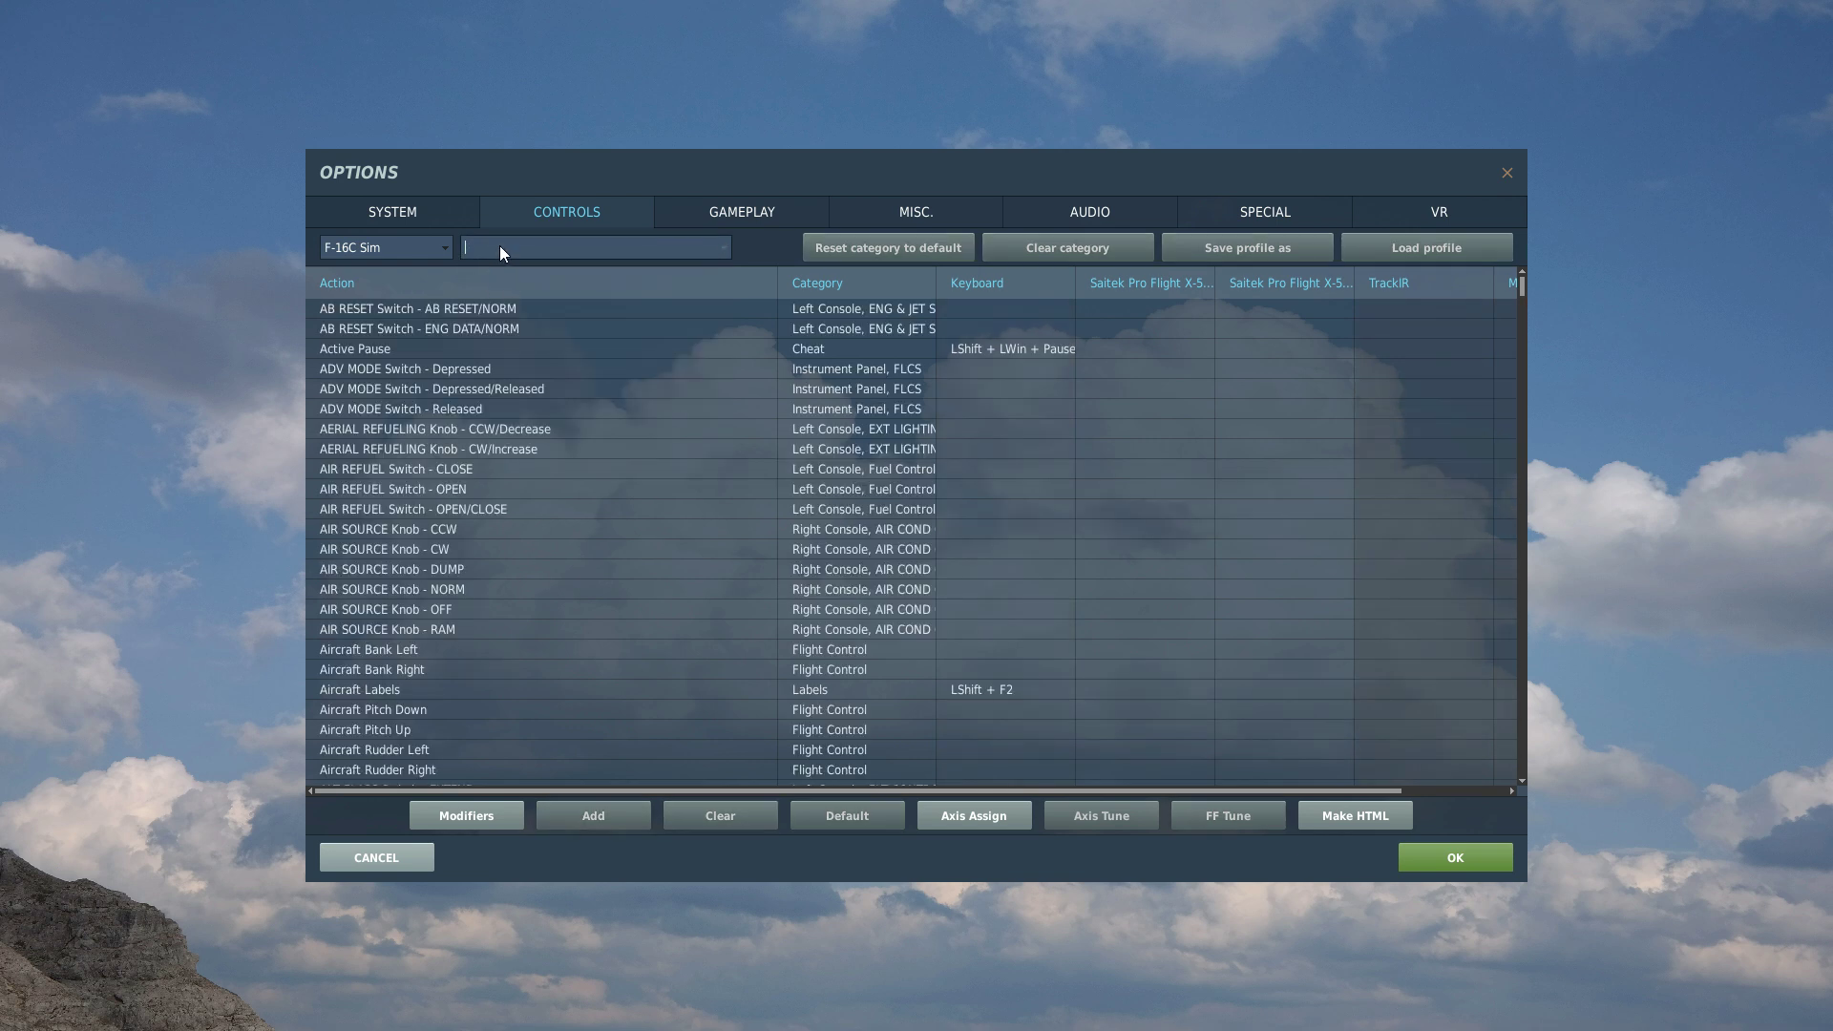
pyautogui.write('ant')
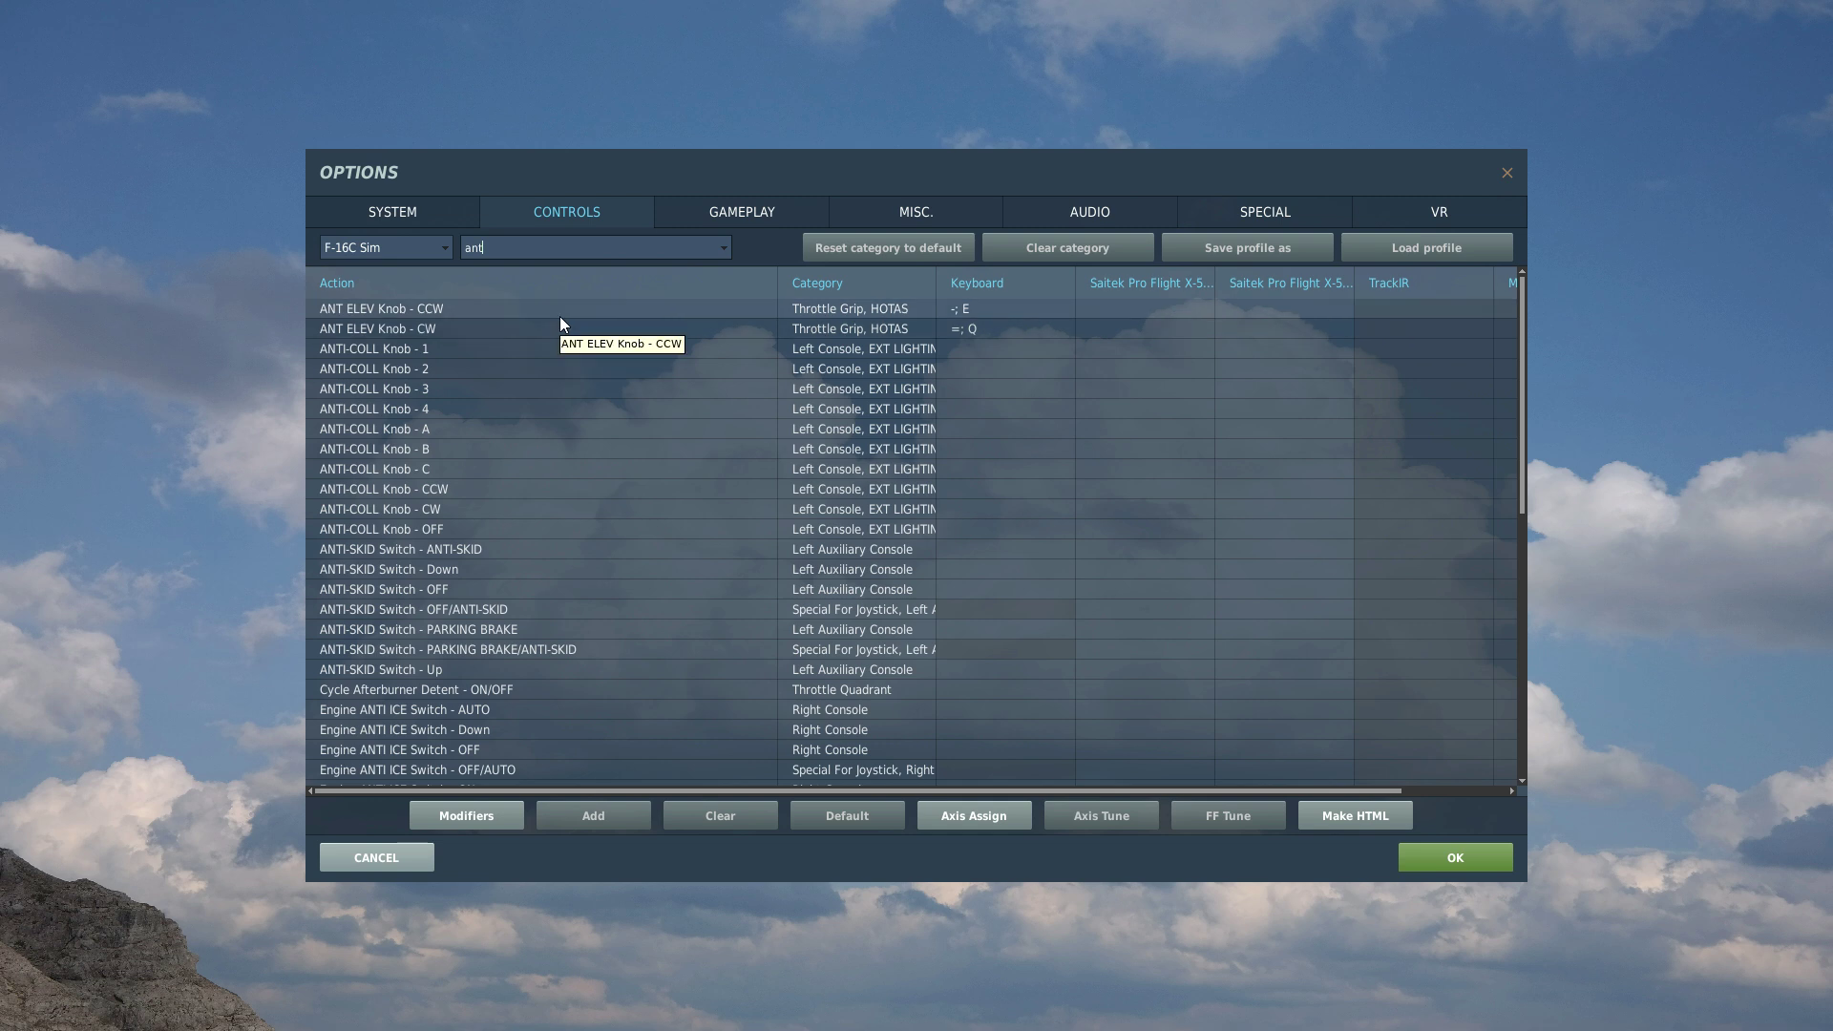
pyautogui.click(983, 308)
pyautogui.click(998, 337)
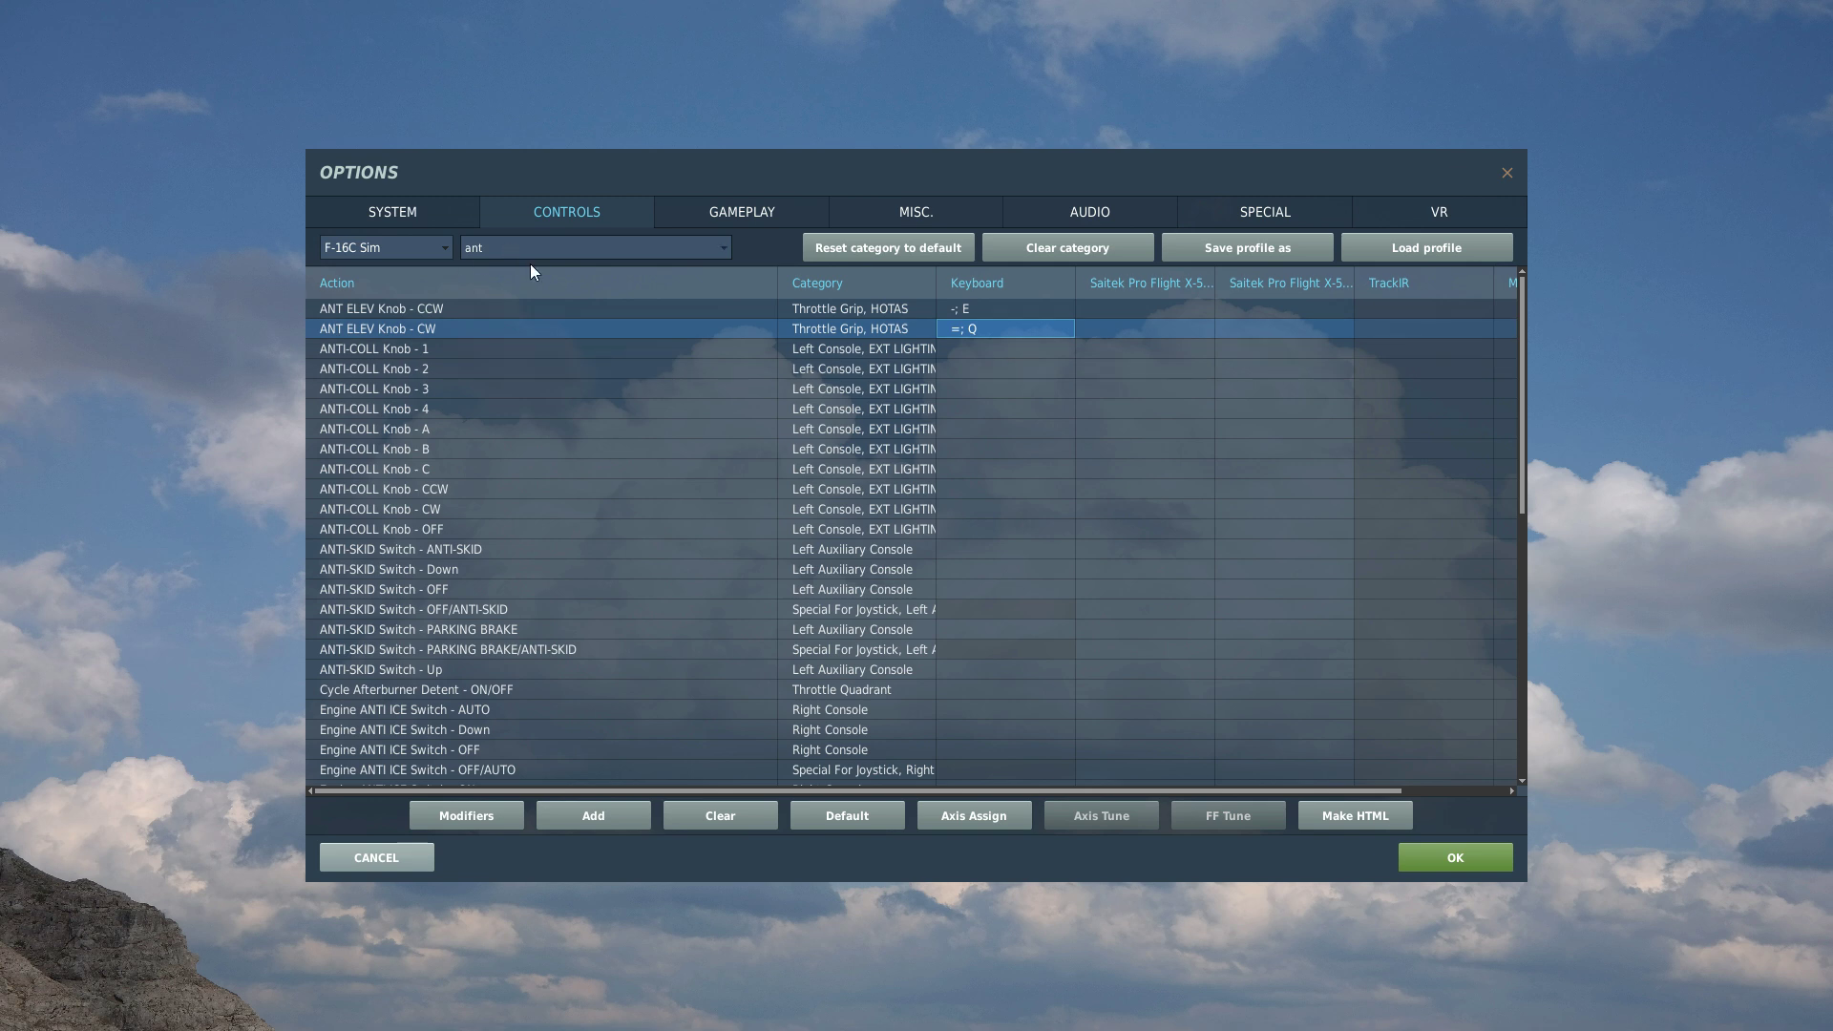
# In Axis Commands, clear the RDR CURSOR Switch JOY_RX/JOY_RY bindings, then list all actions.
pyautogui.click(724, 247)
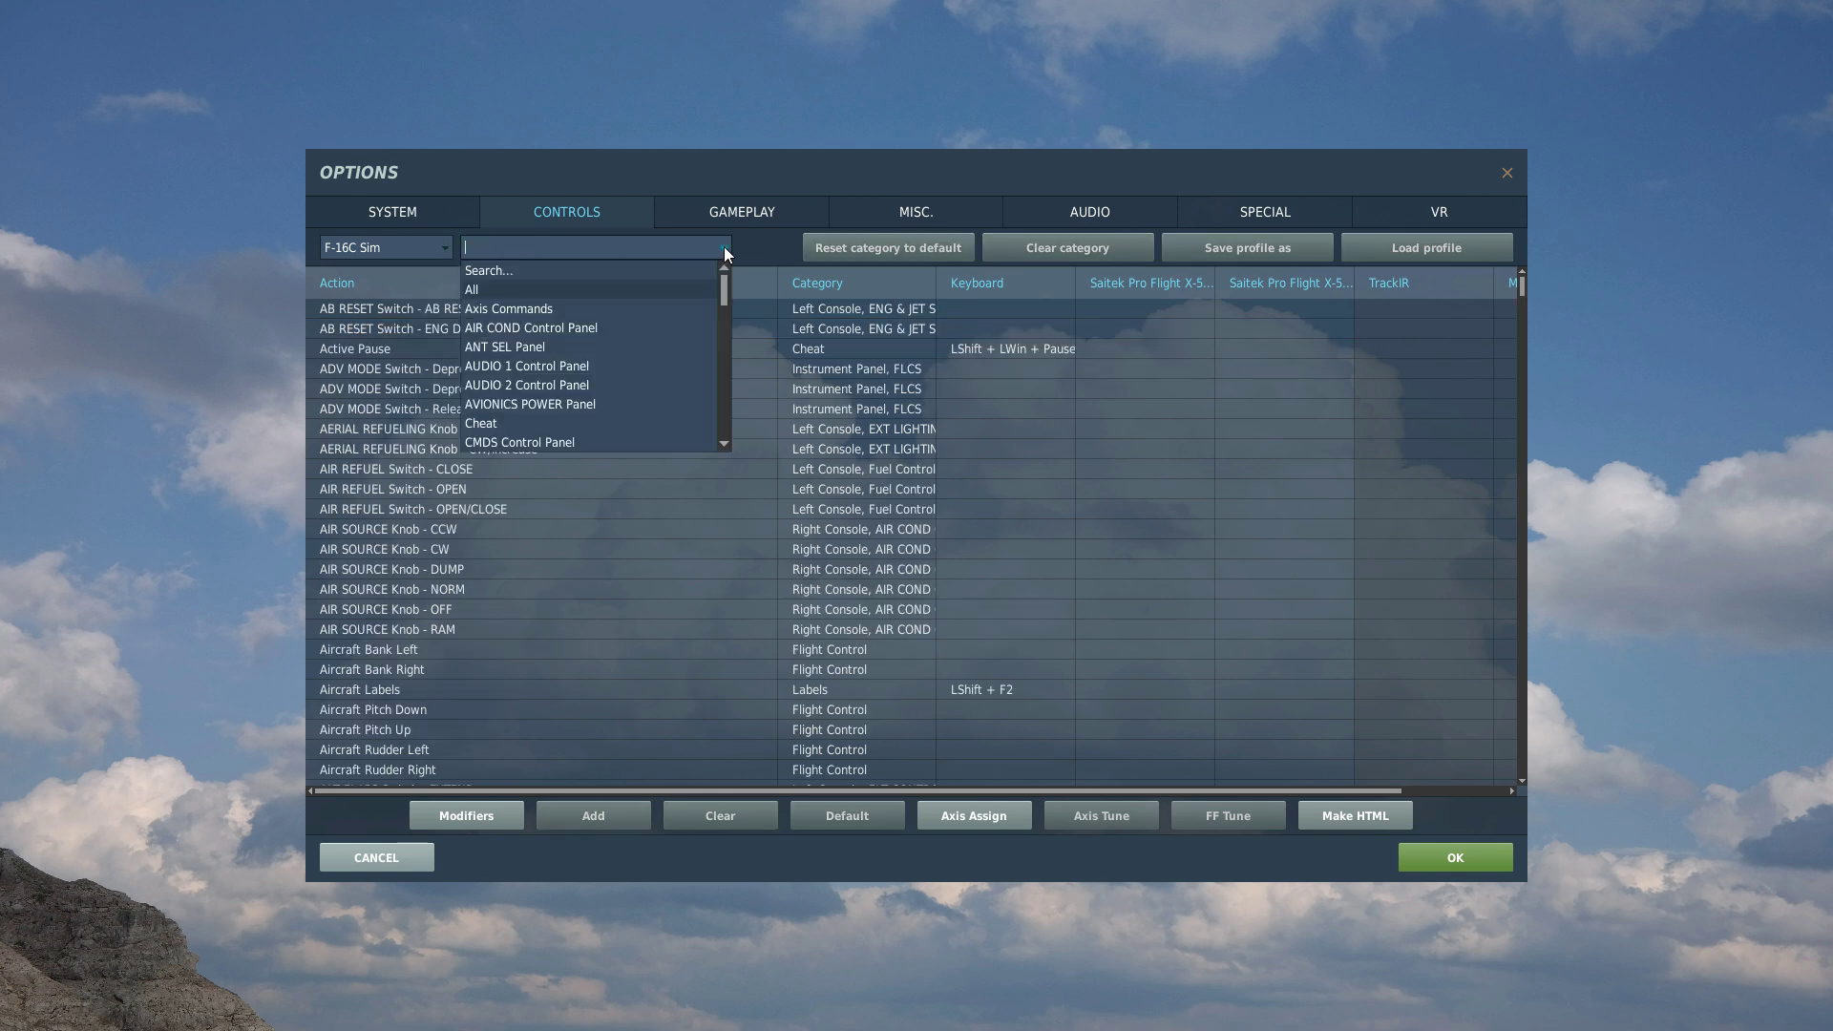
pyautogui.click(502, 311)
pyautogui.scroll(-12, 764, 439)
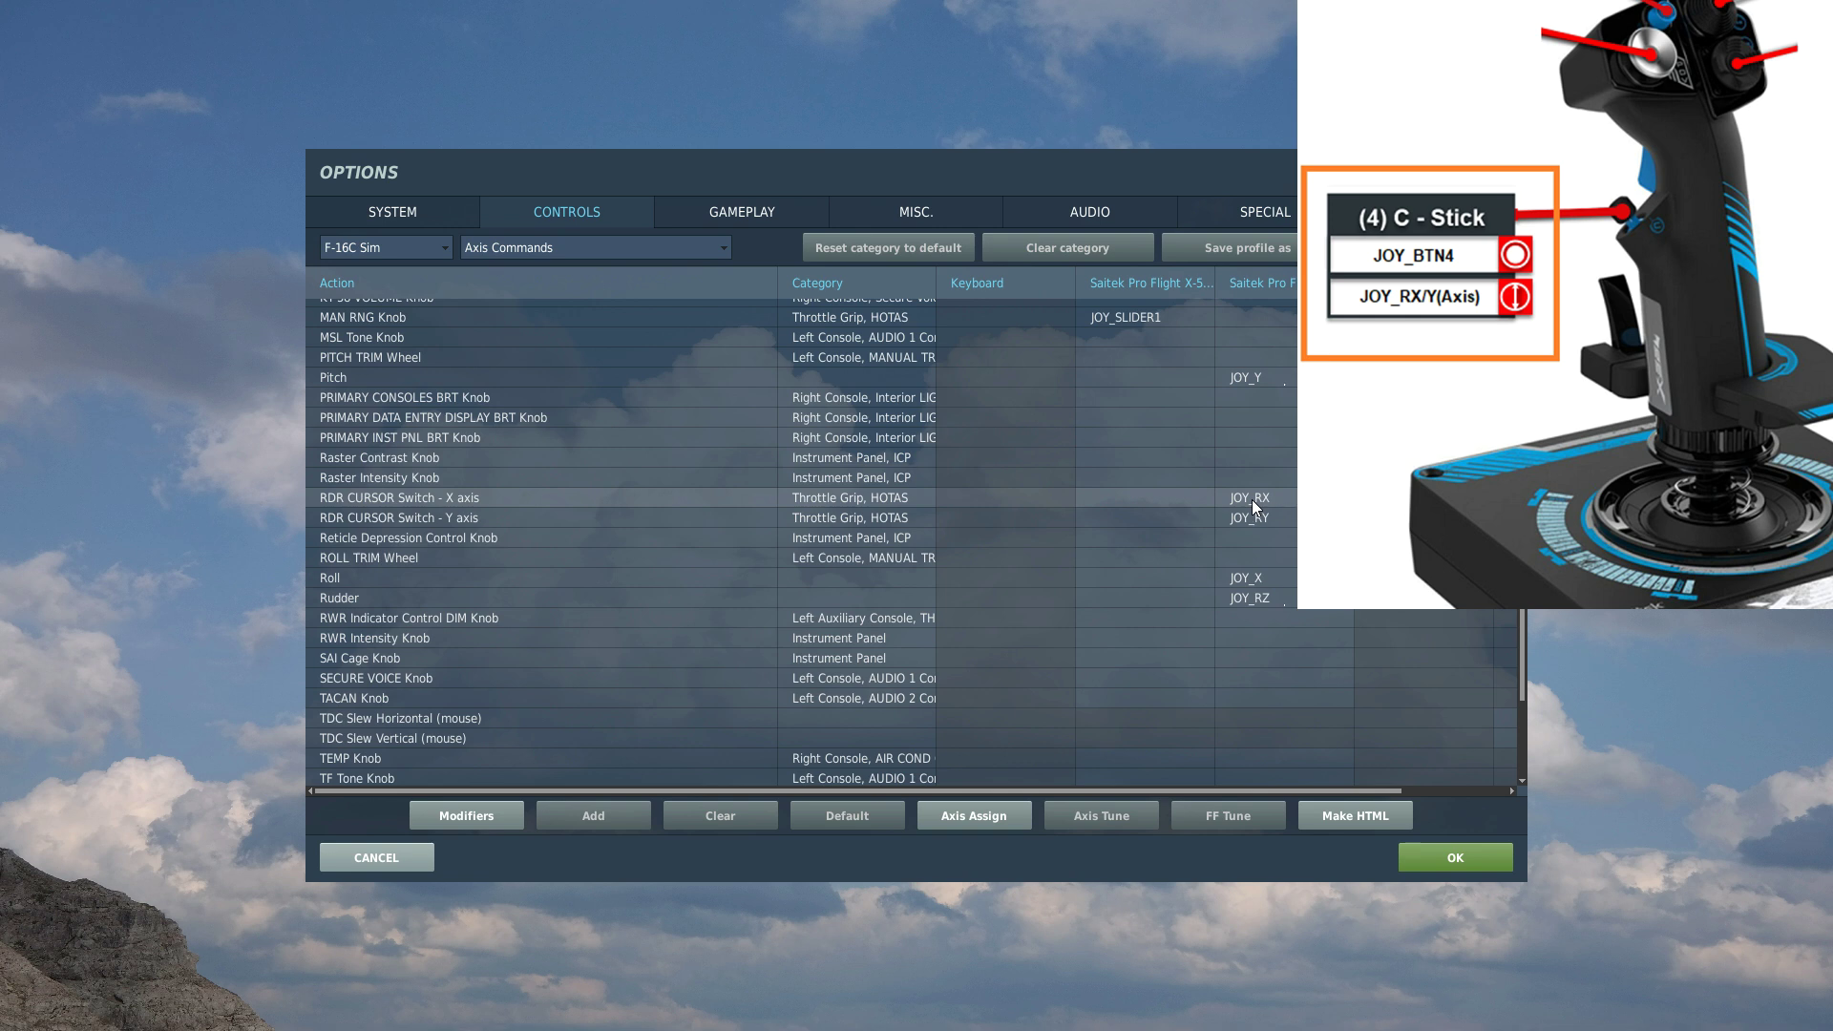
pyautogui.click(1252, 500)
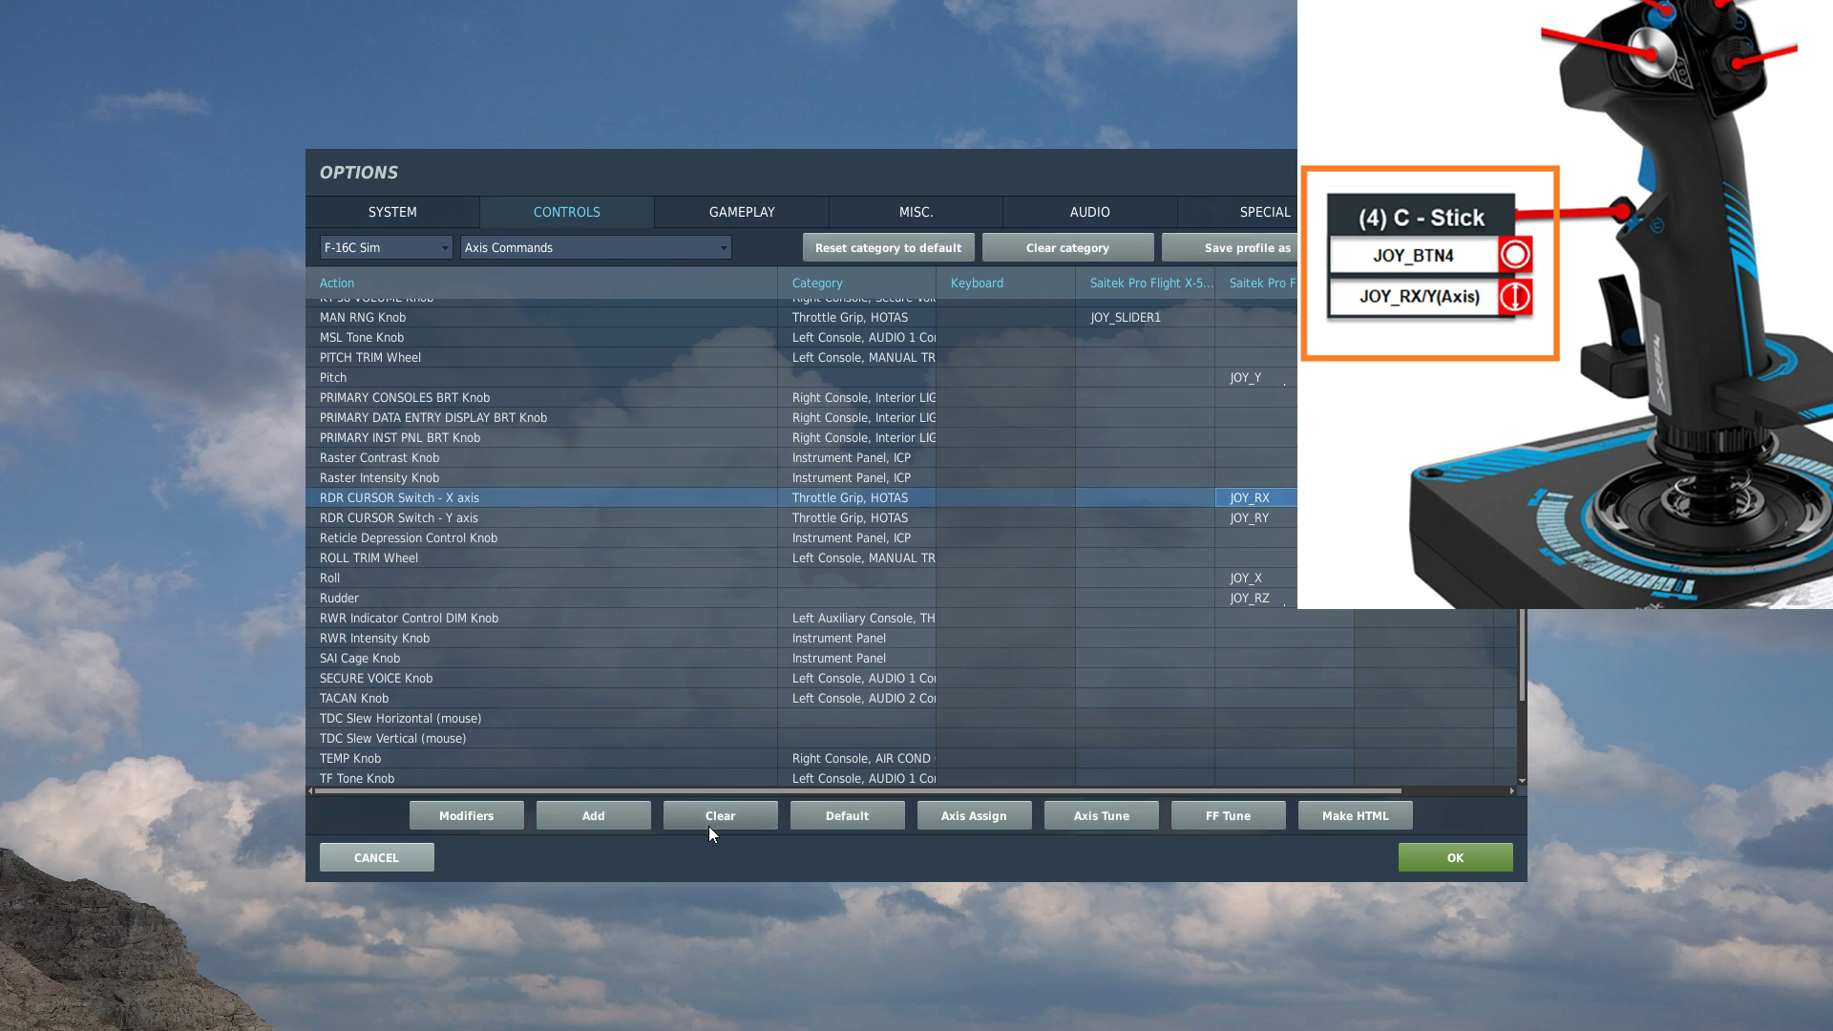
pyautogui.click(1279, 519)
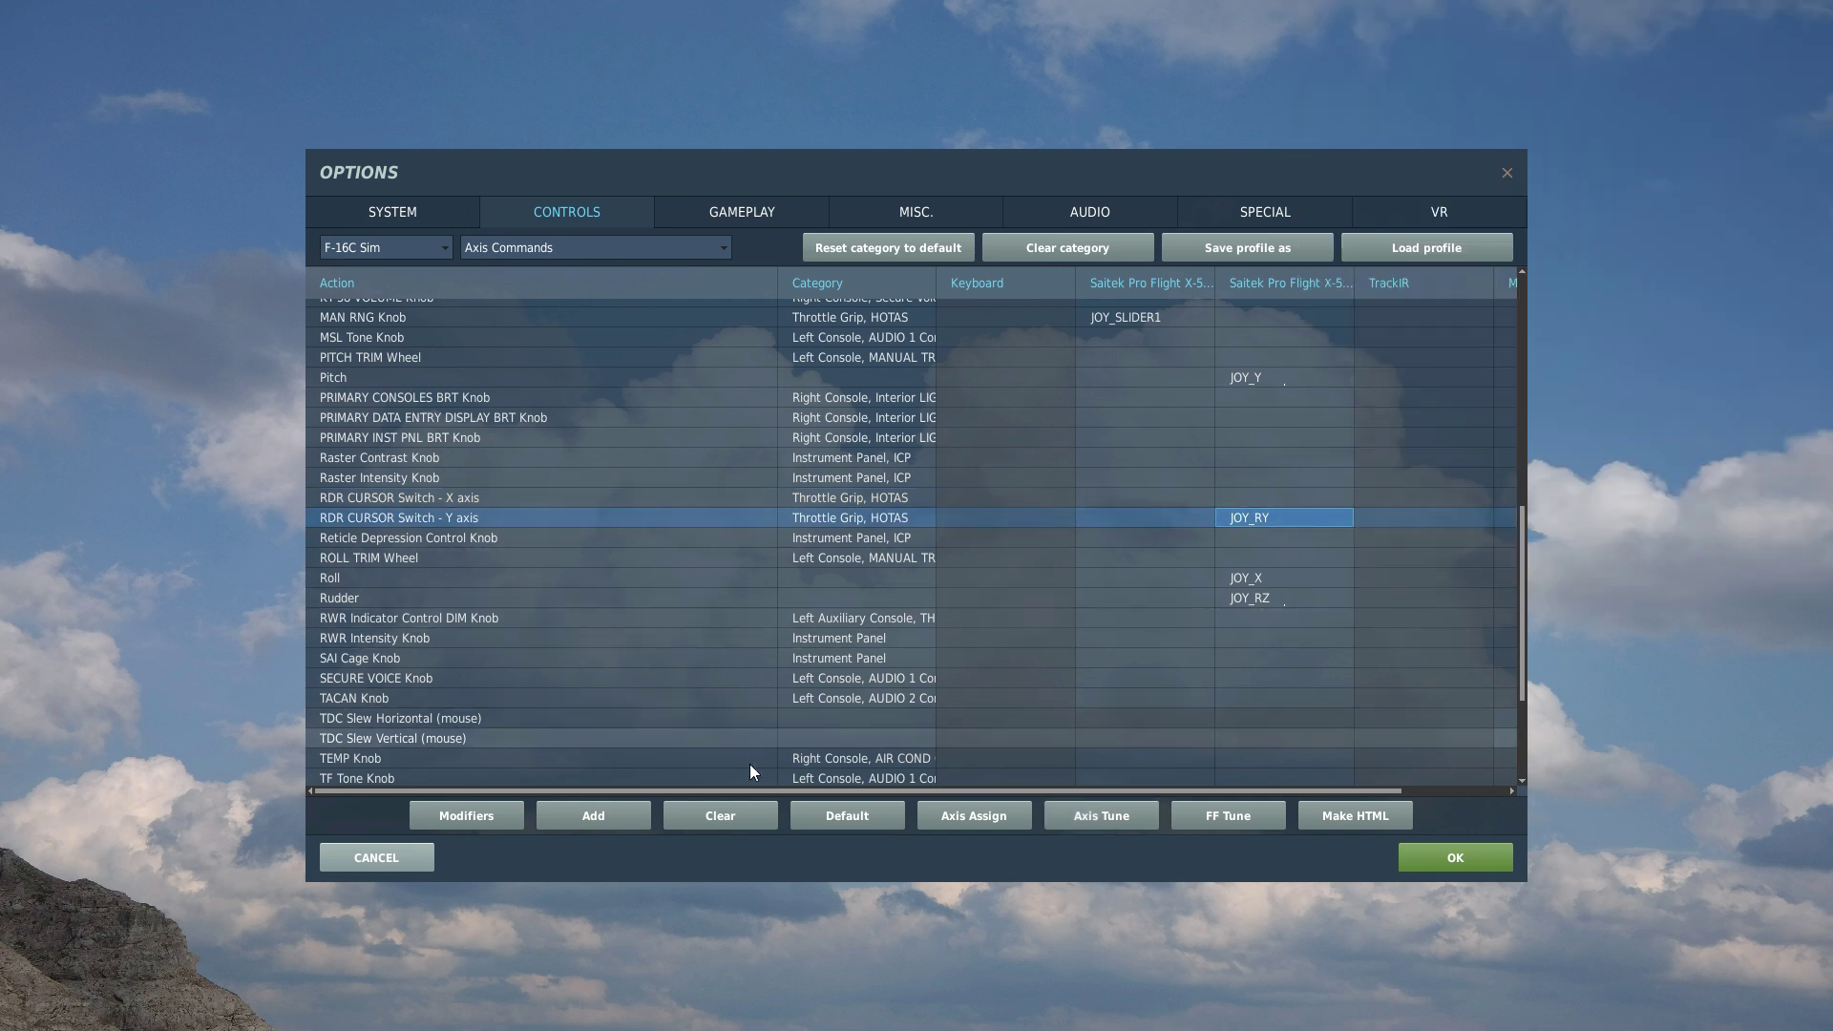
pyautogui.click(731, 817)
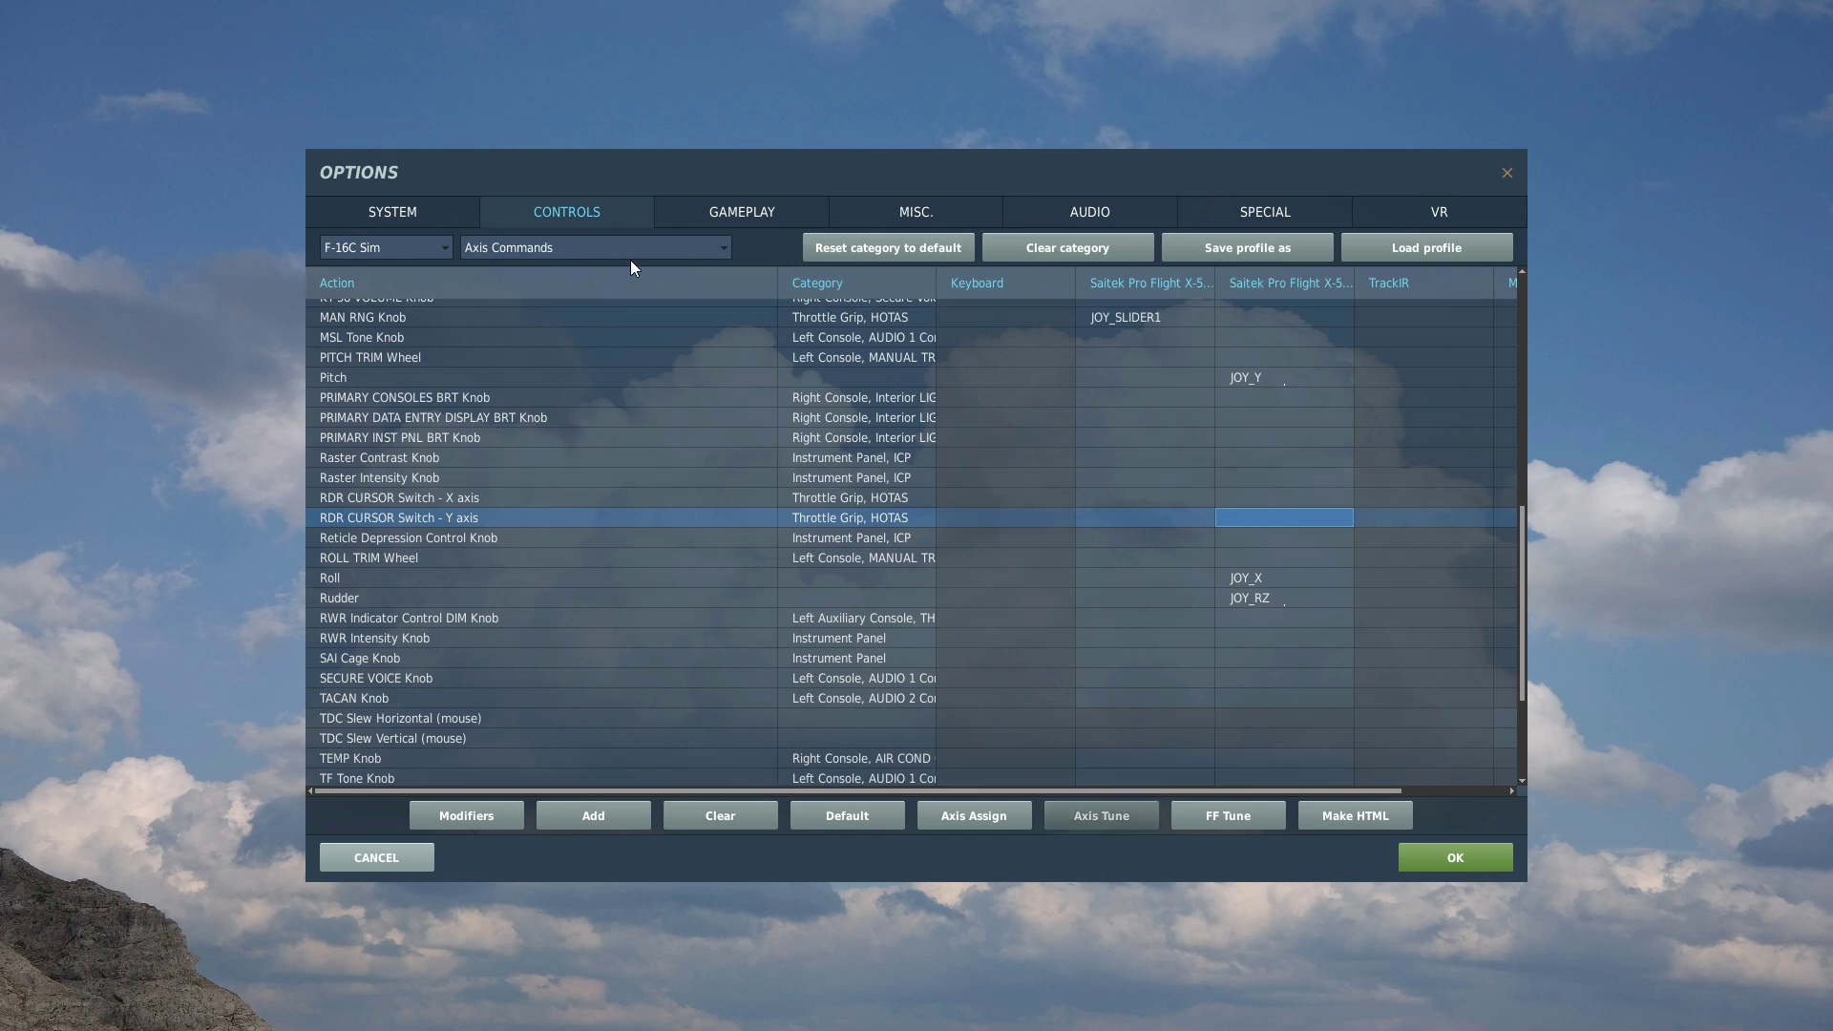
pyautogui.click(721, 254)
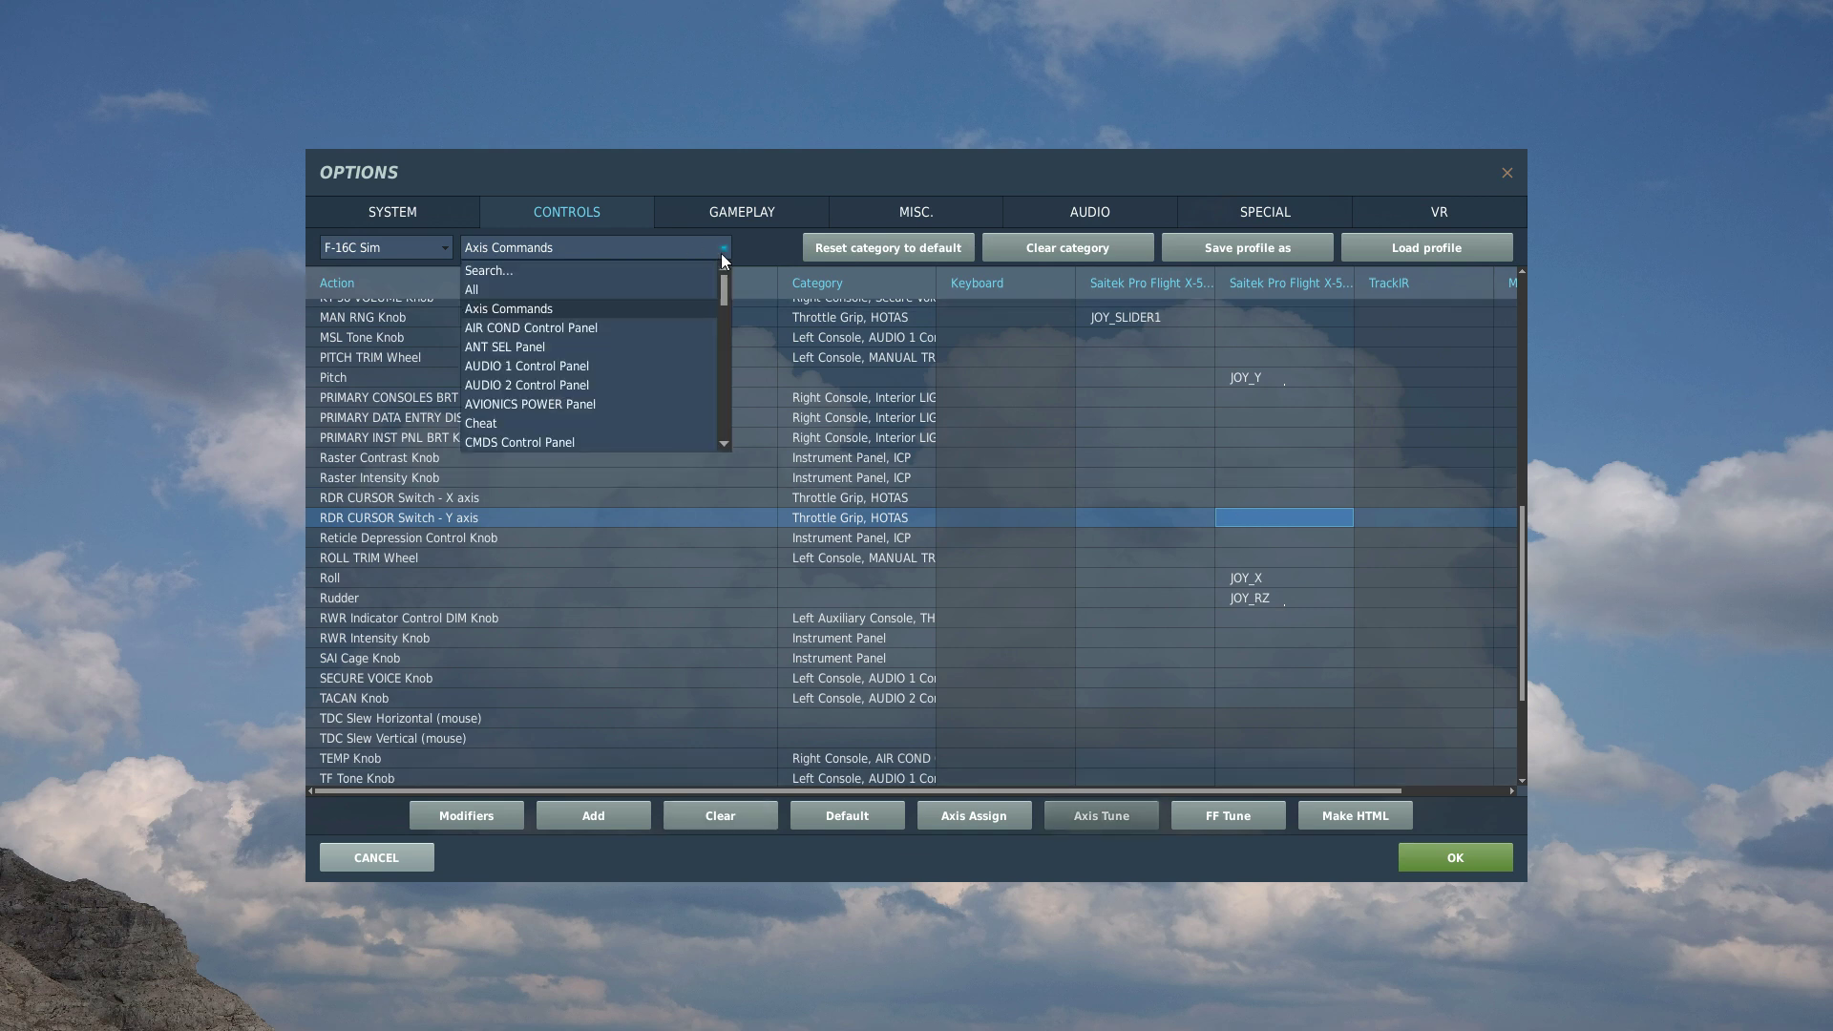
pyautogui.click(489, 272)
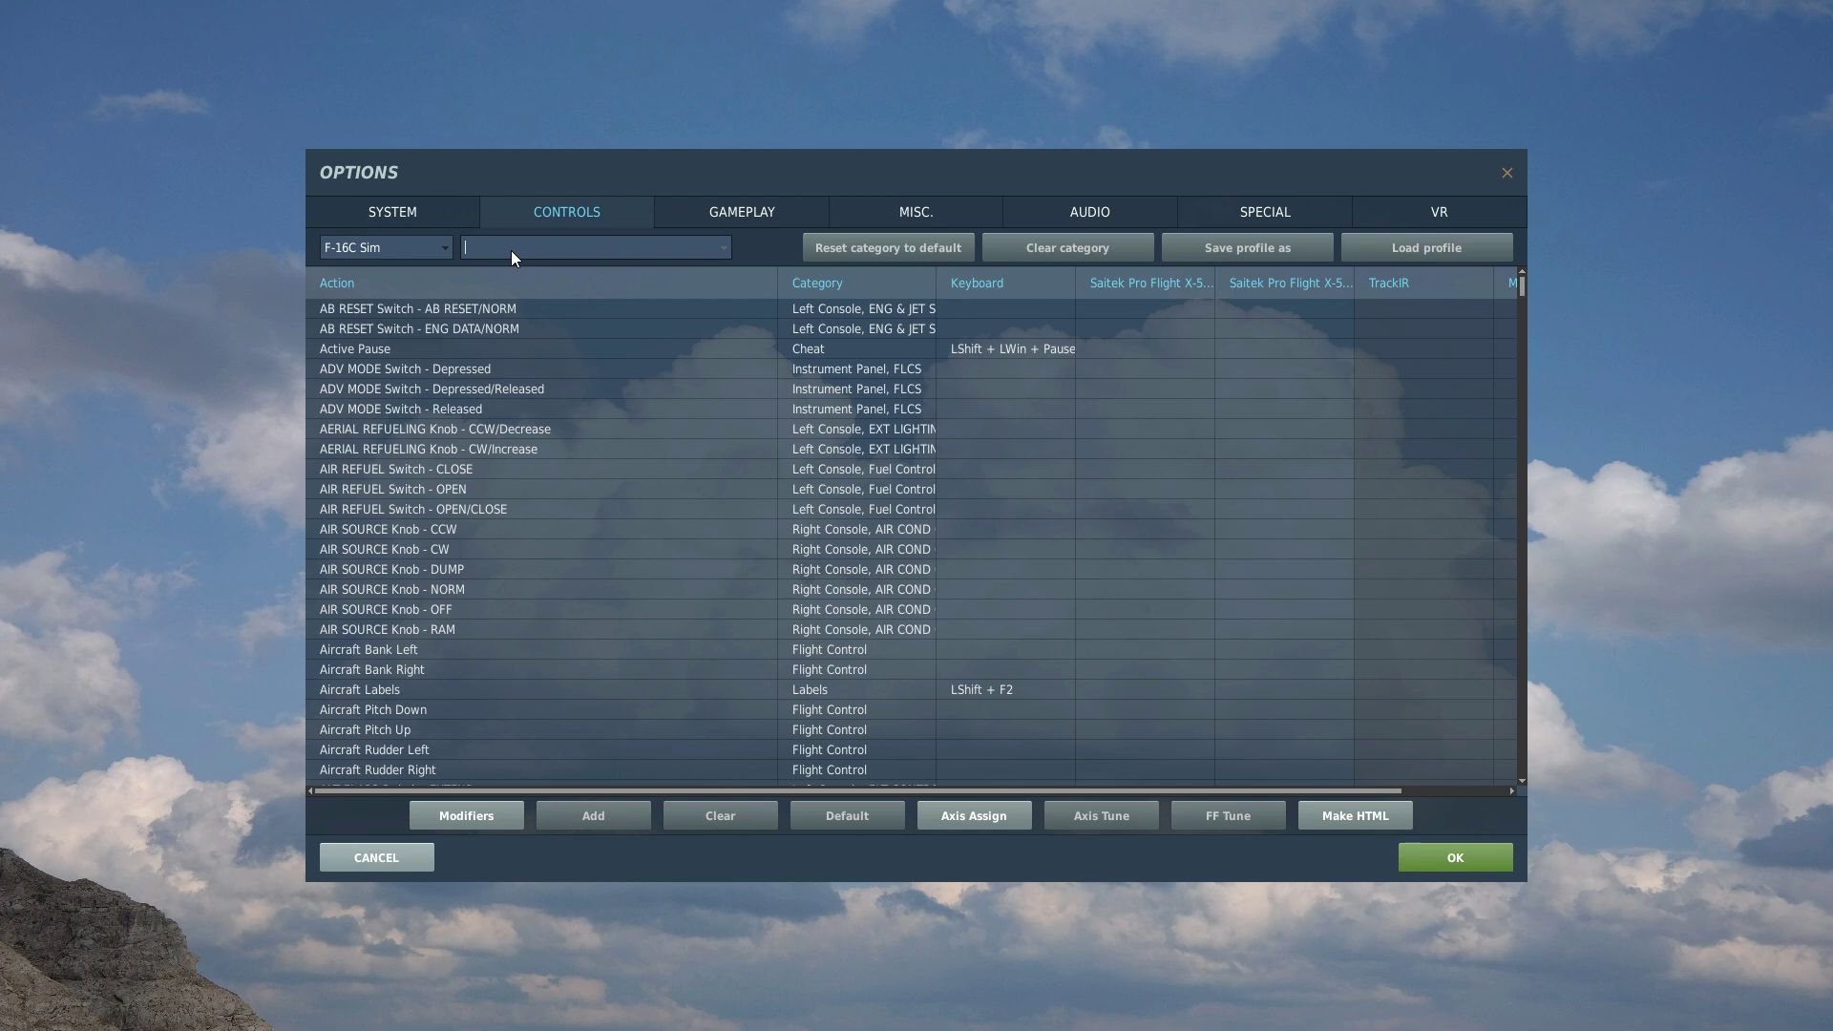
pyautogui.write('rdr')
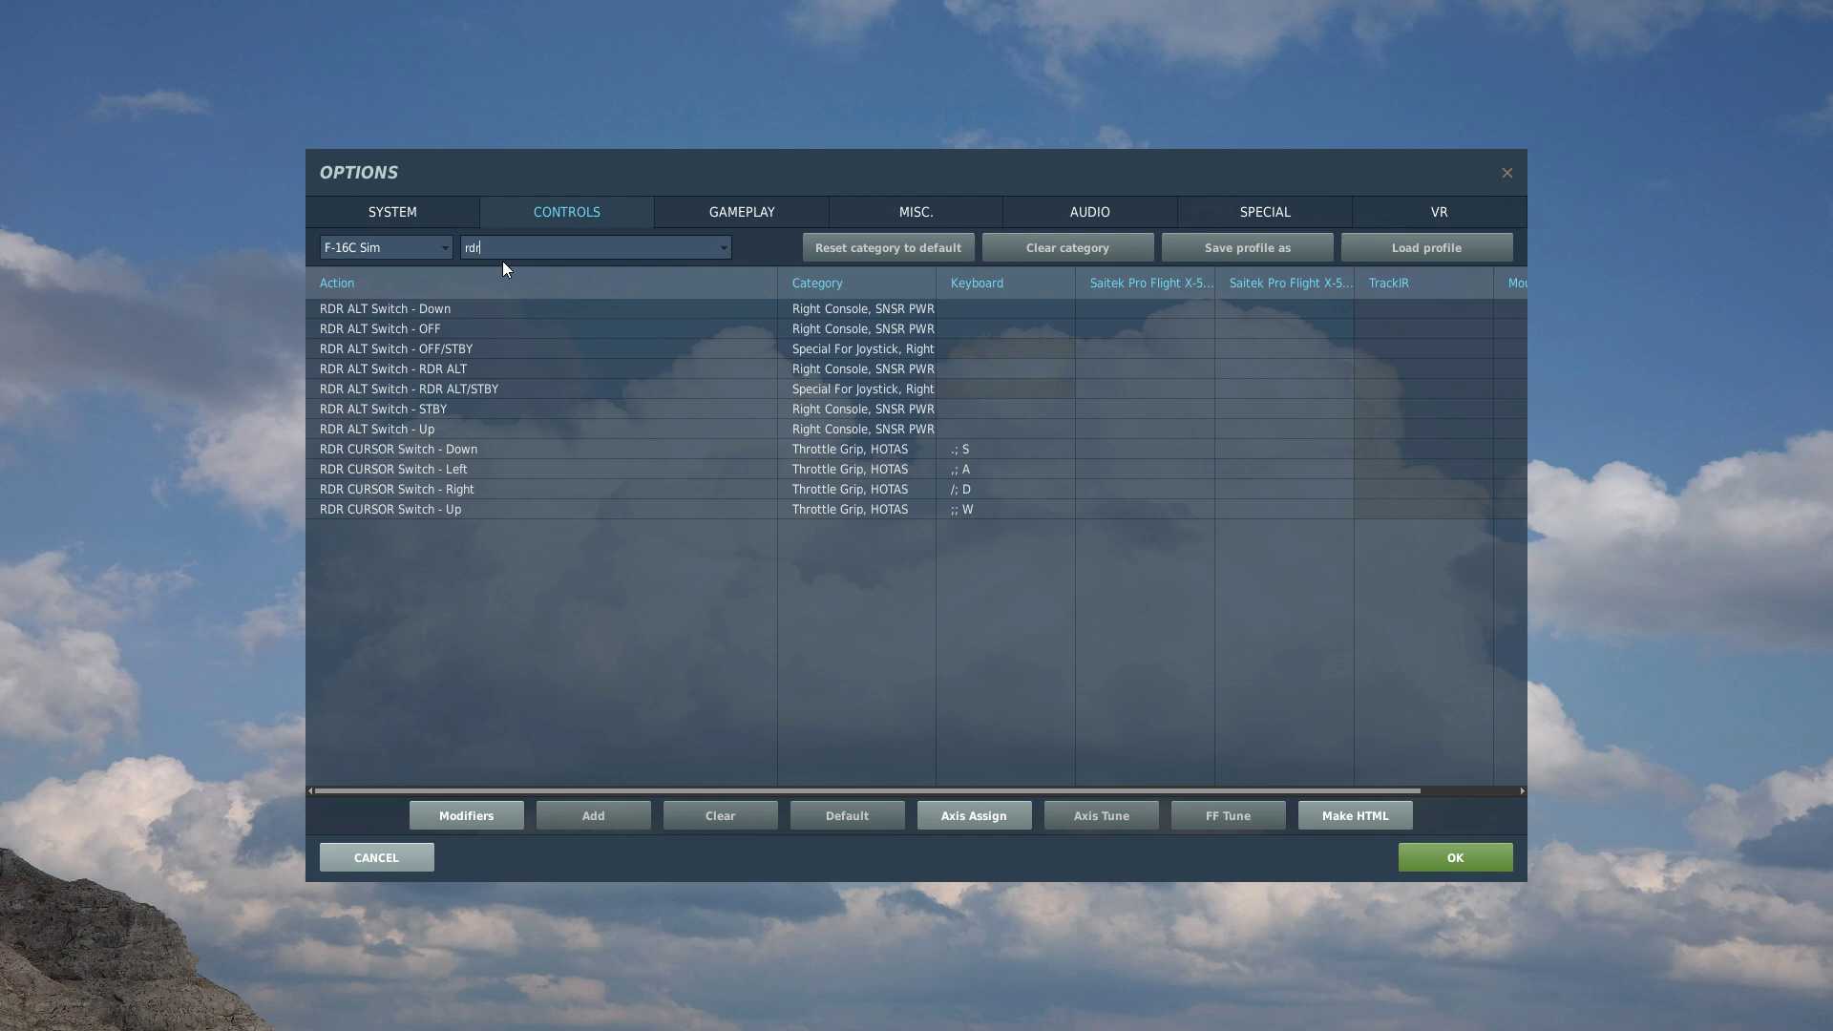
pyautogui.press('BackSpace')
pyautogui.press('BackSpace')
pyautogui.press('BackSpace')
pyautogui.write('c')
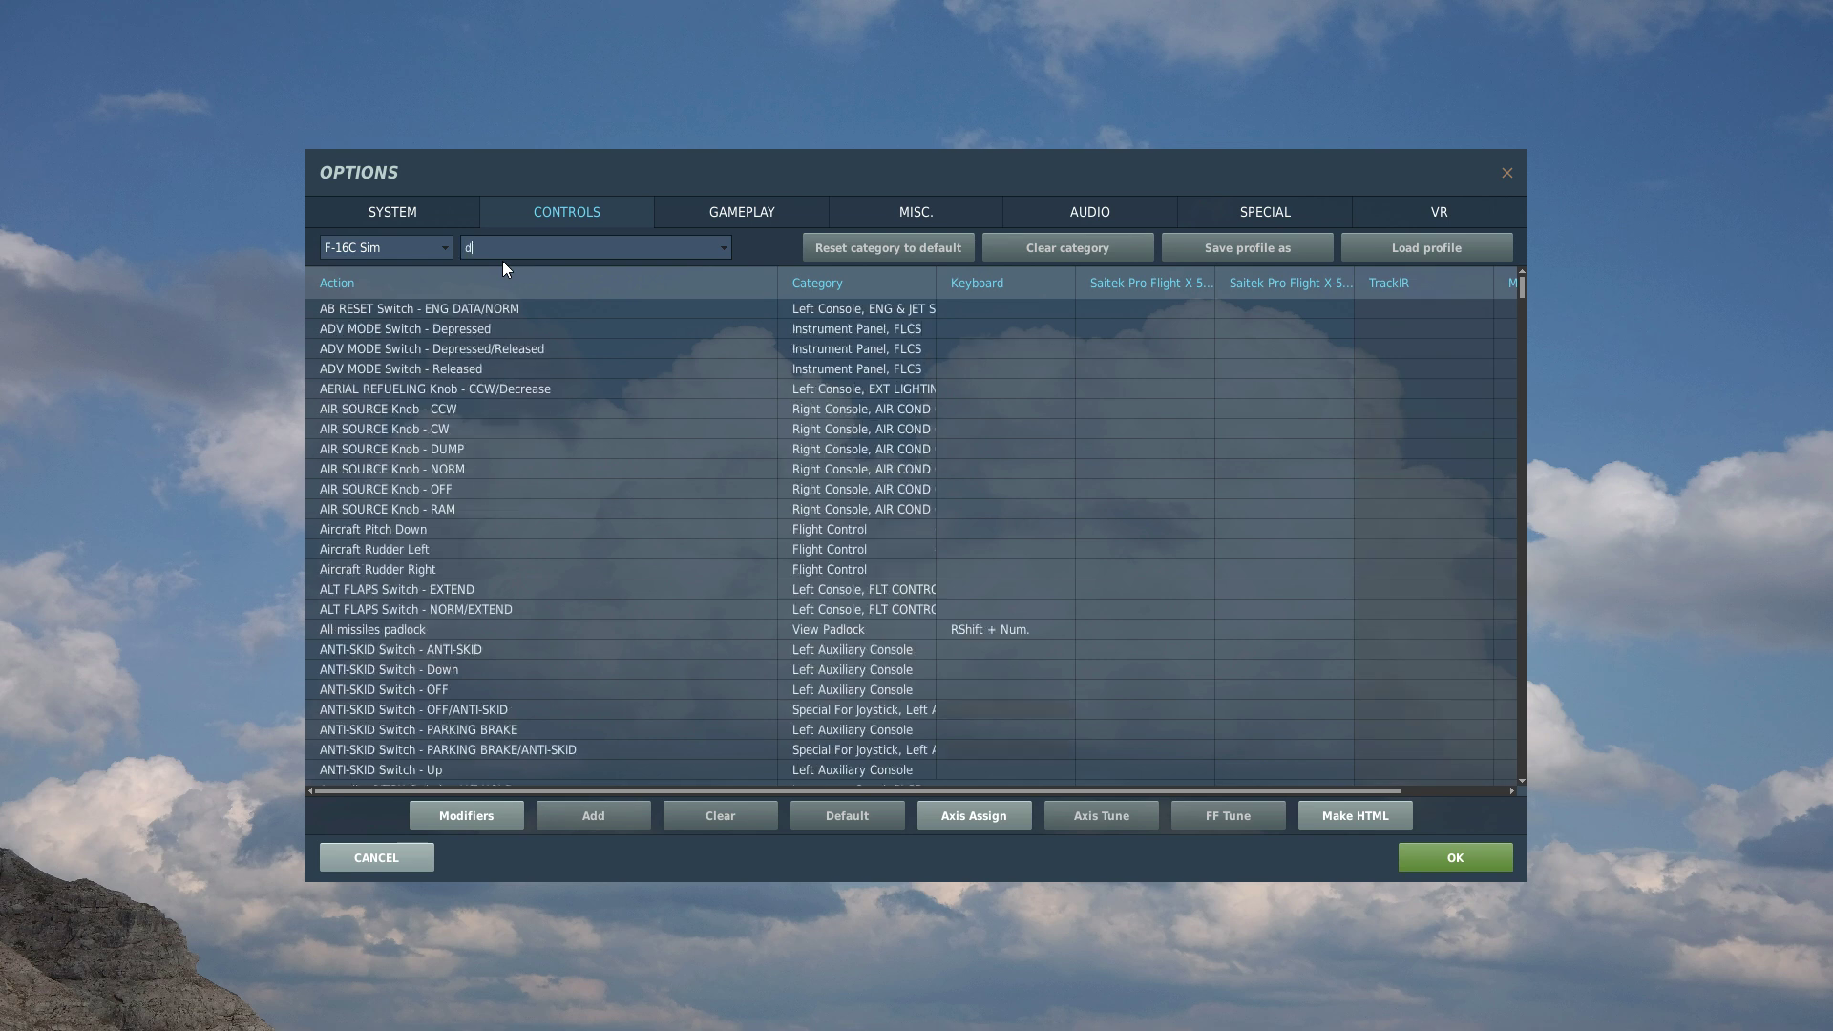
pyautogui.write('d')
pyautogui.press('BackSpace')
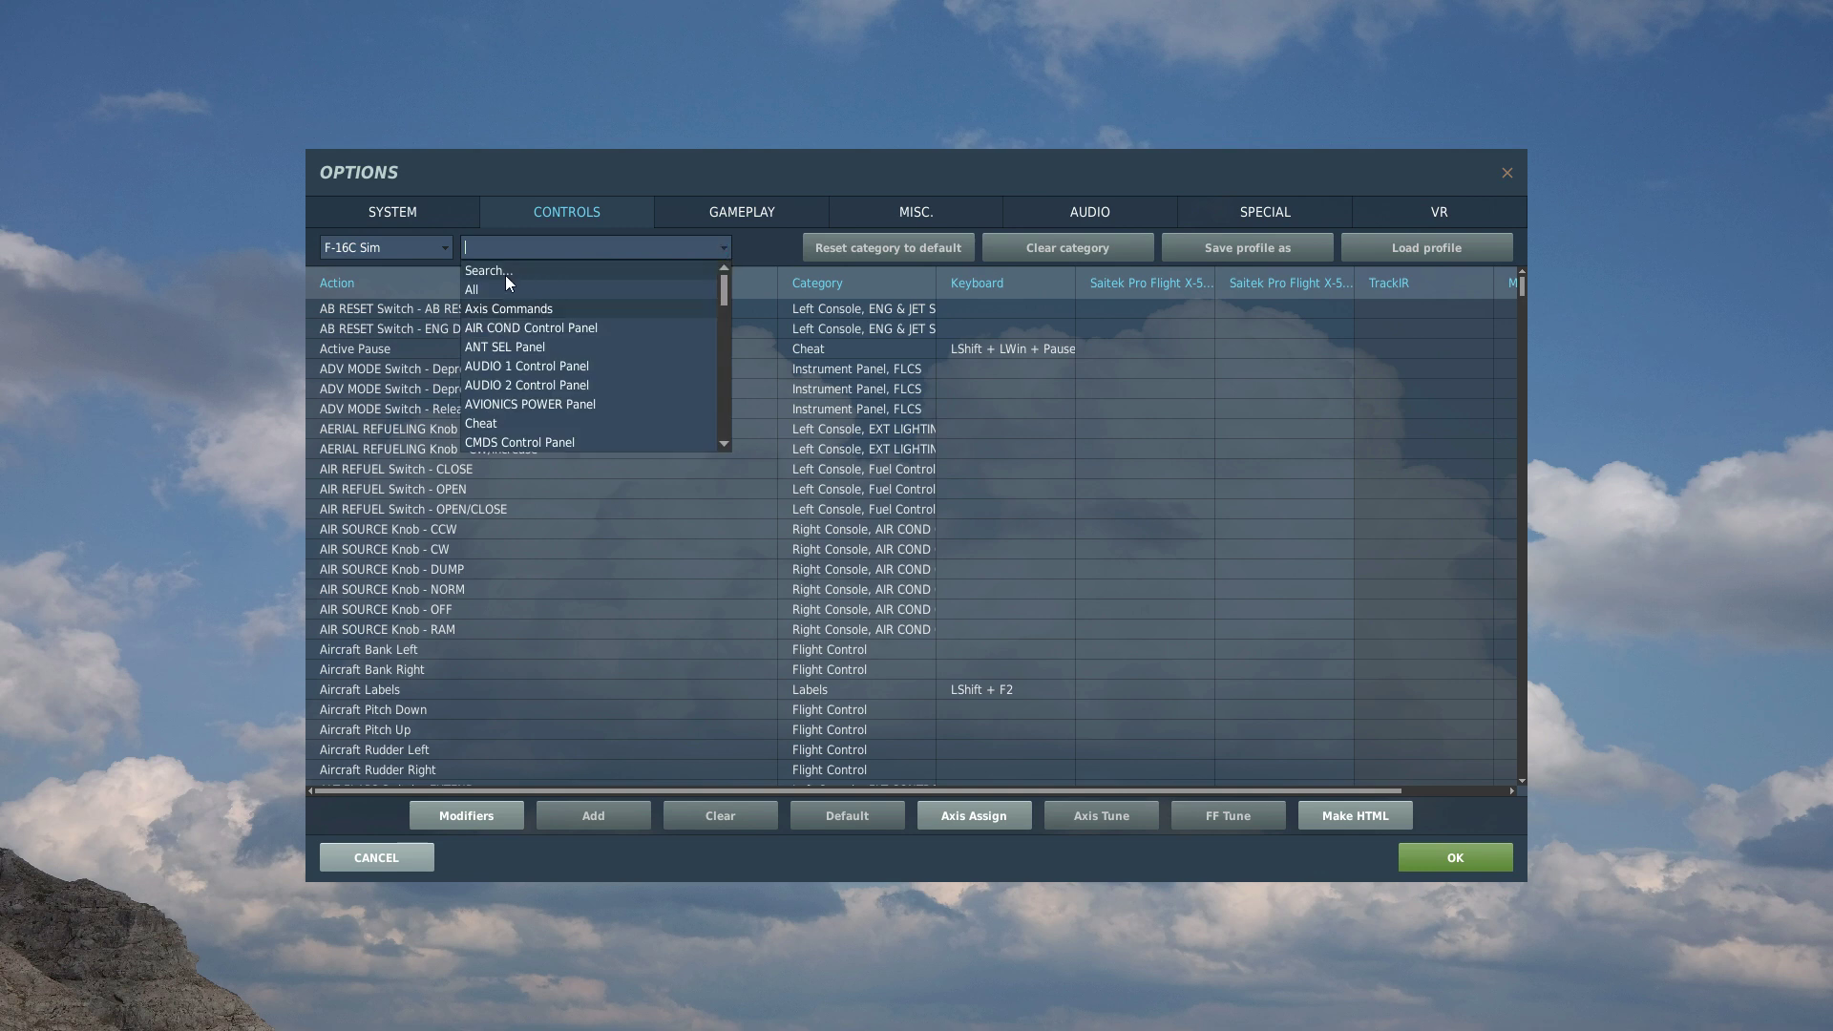
# Search 'dogf' and inspect the DOGFIGHT, DOGFIGHT/CENTER and MISSILE OVERRIDE/CENTER actions.
pyautogui.click(504, 267)
pyautogui.write('dogf')
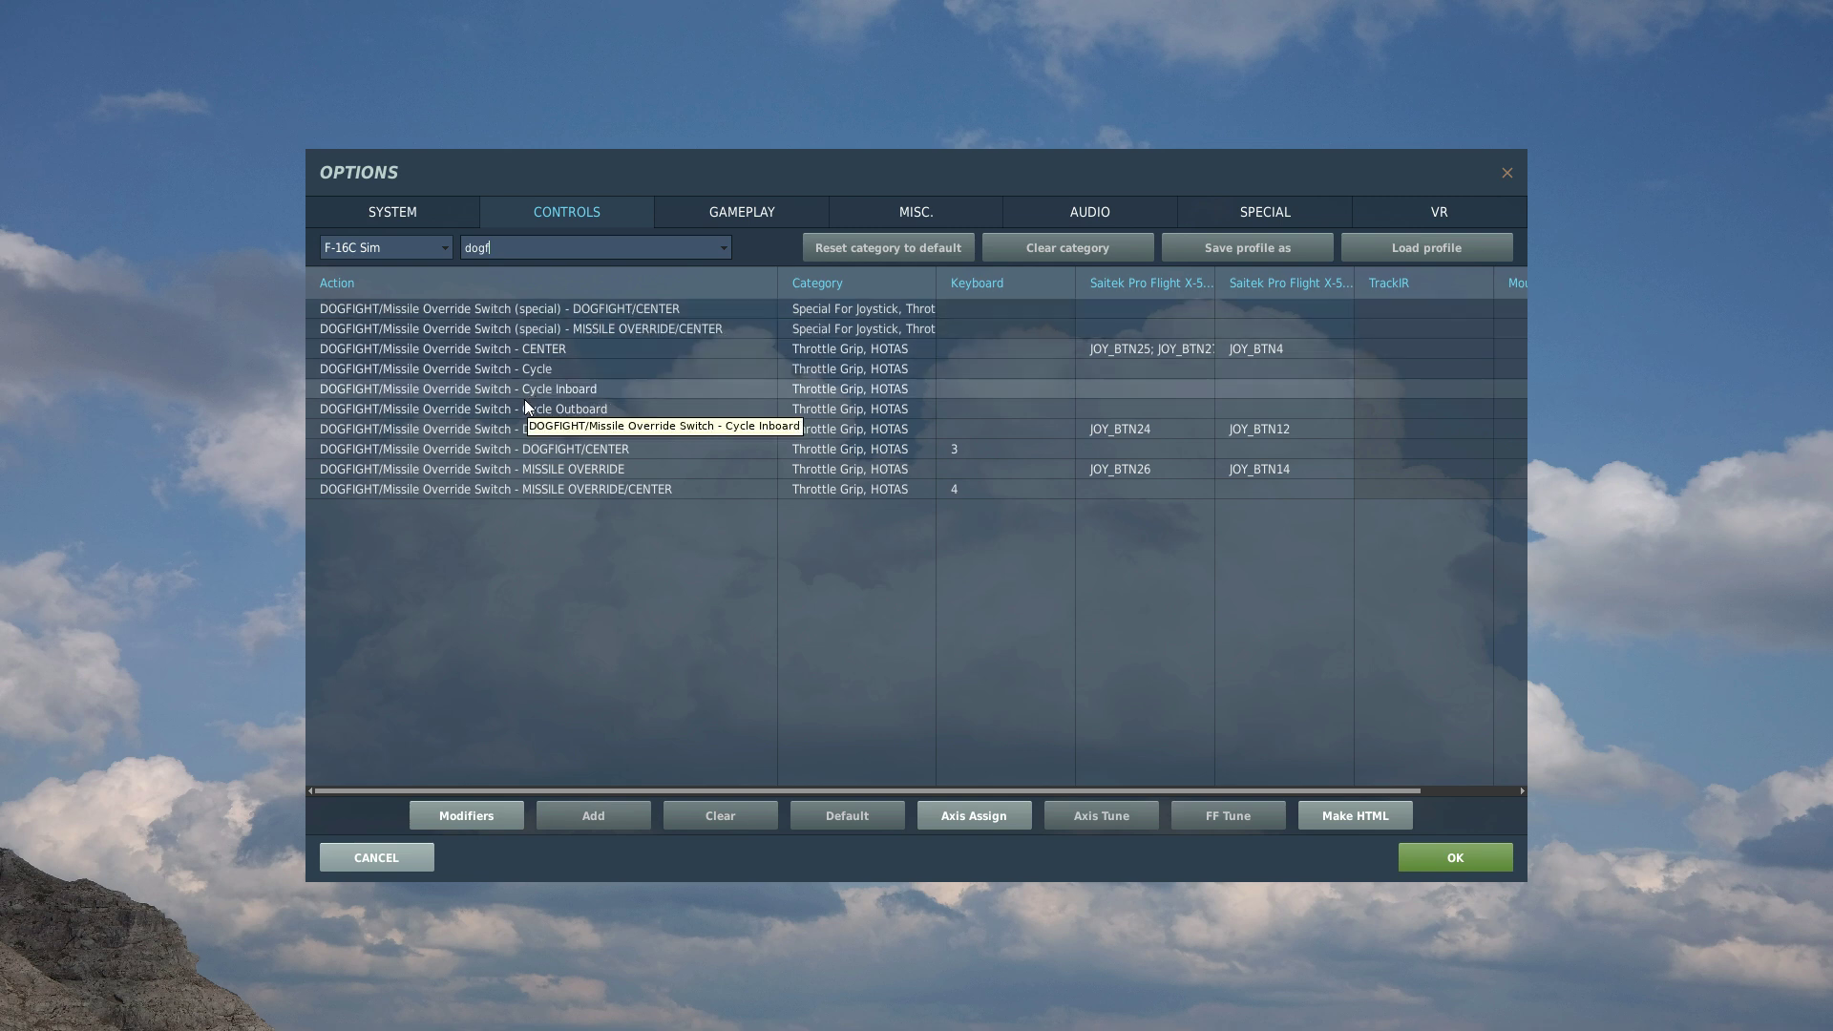
pyautogui.click(566, 448)
pyautogui.click(589, 490)
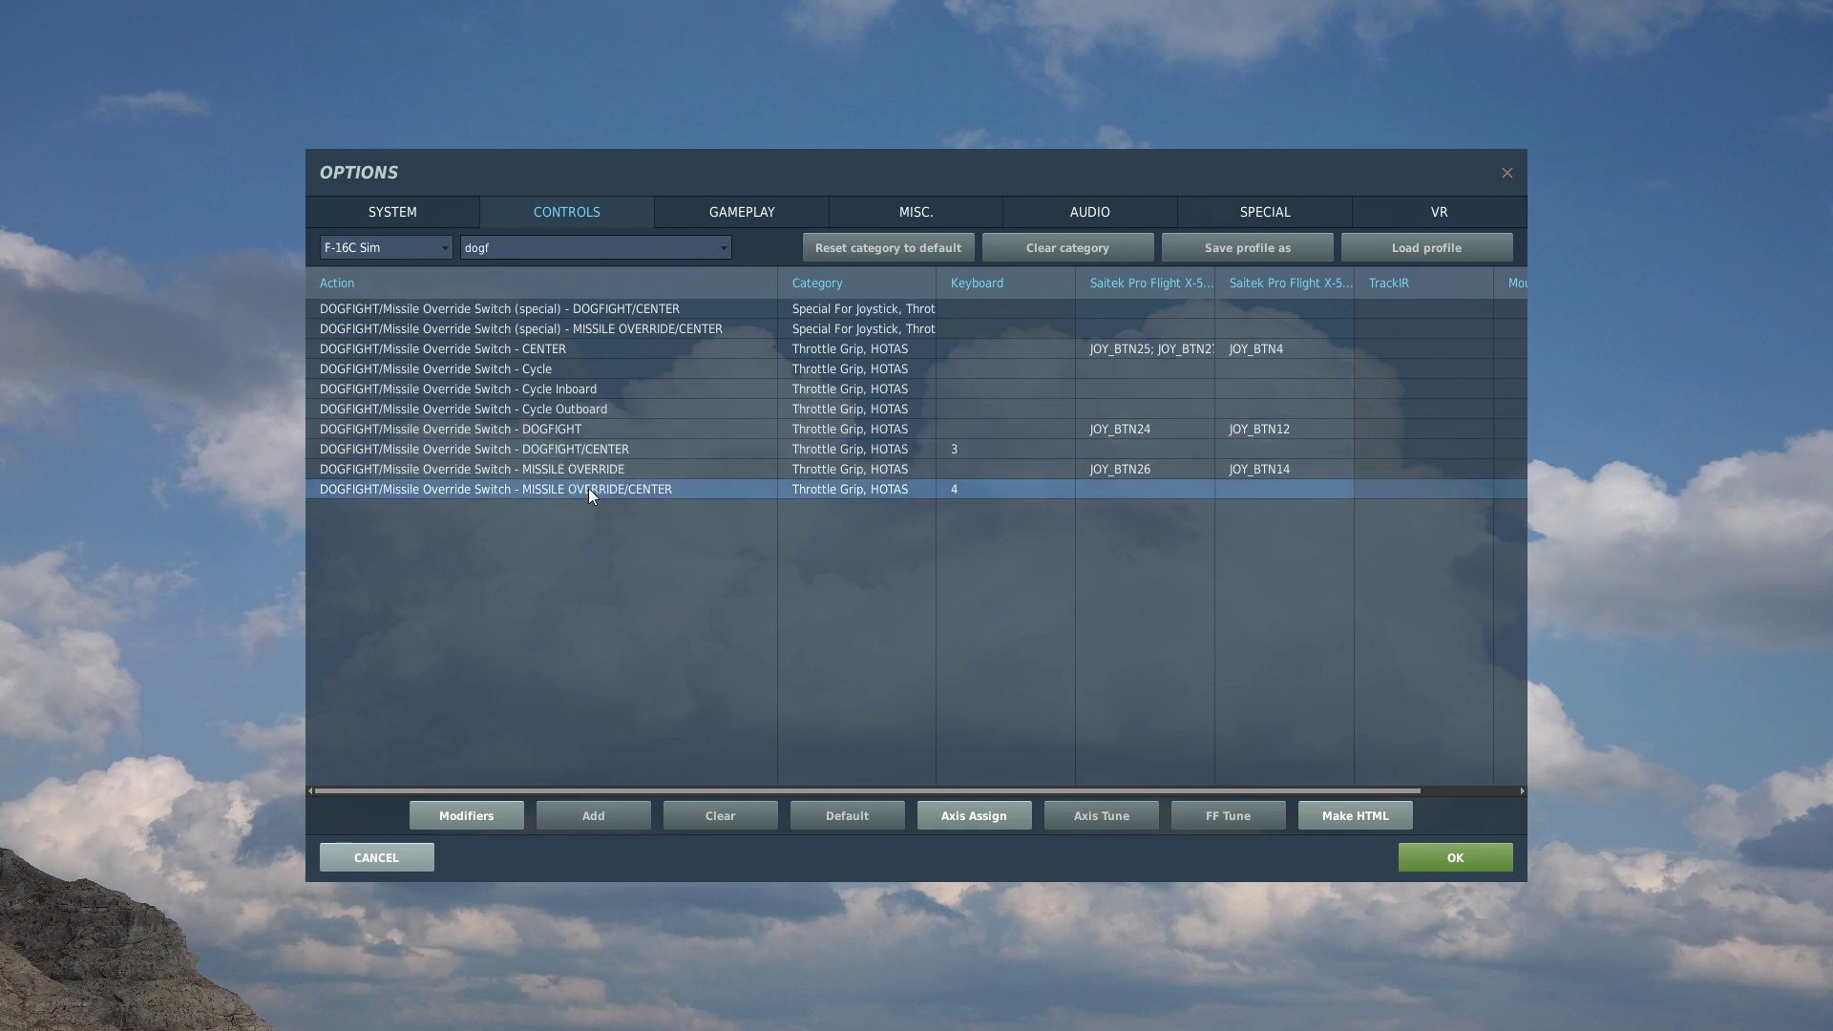
pyautogui.click(584, 449)
pyautogui.click(577, 490)
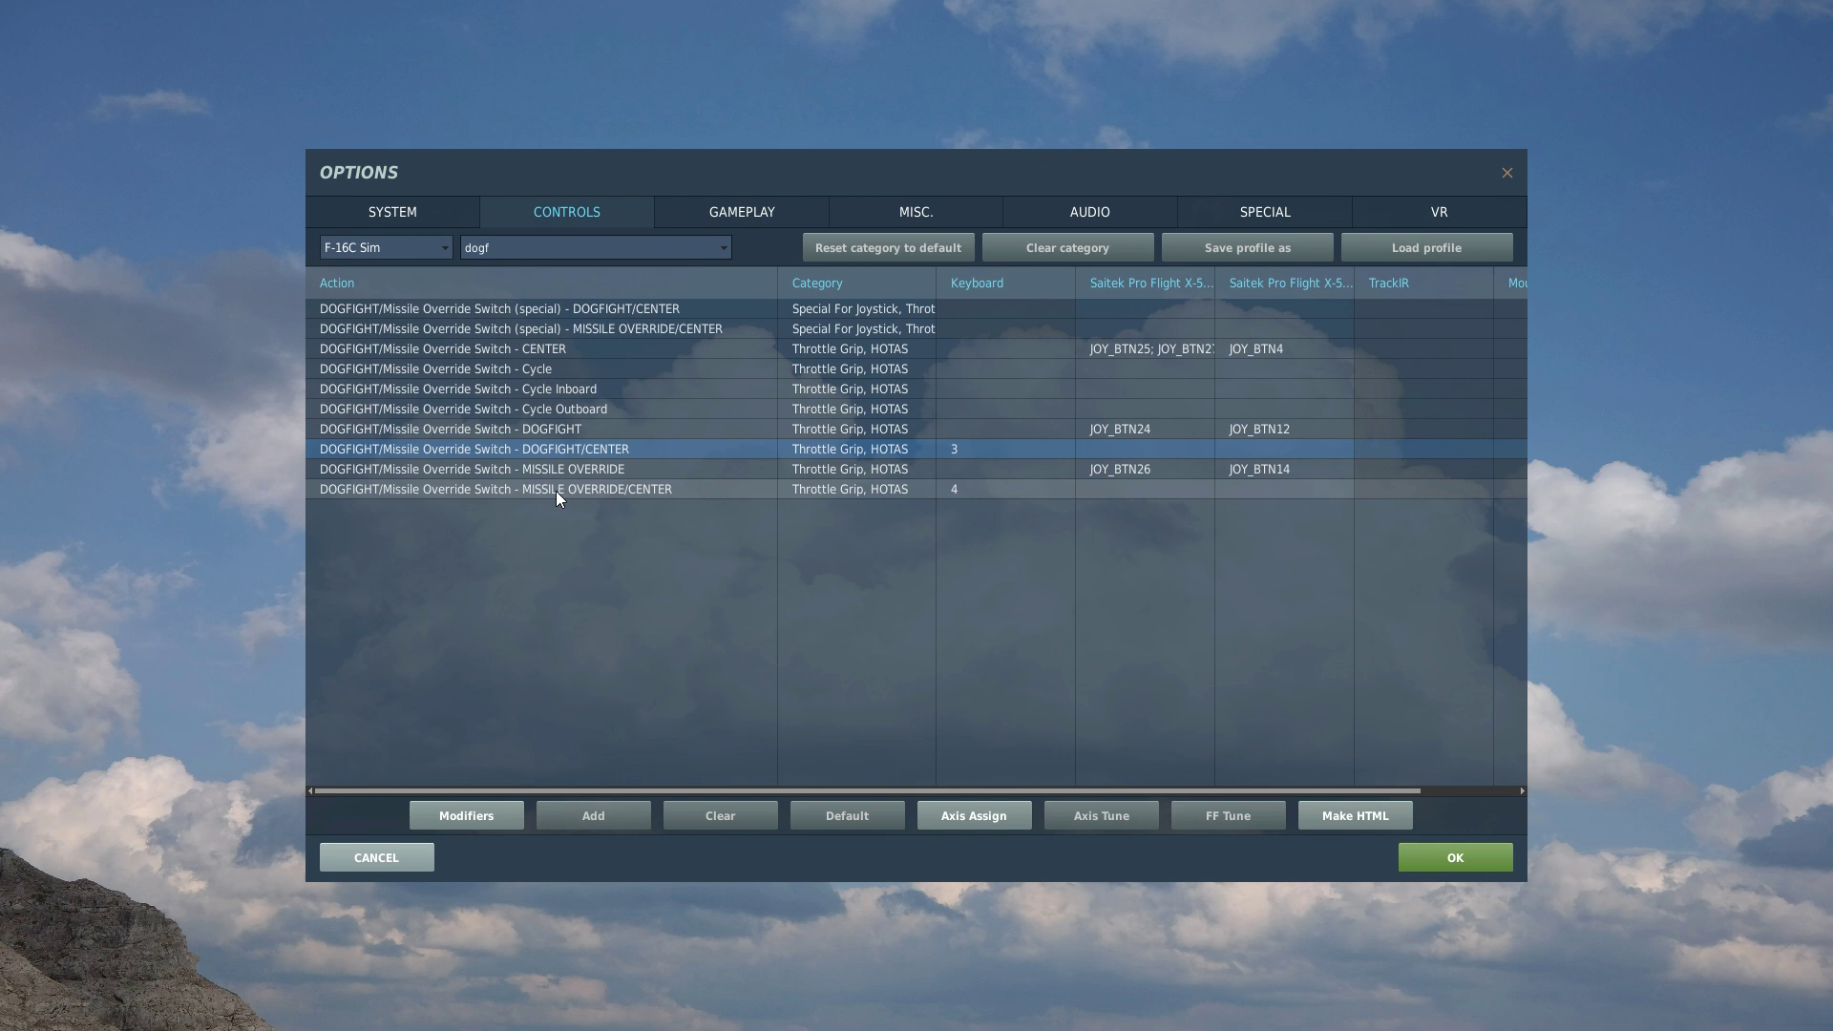
pyautogui.click(622, 446)
pyautogui.click(630, 492)
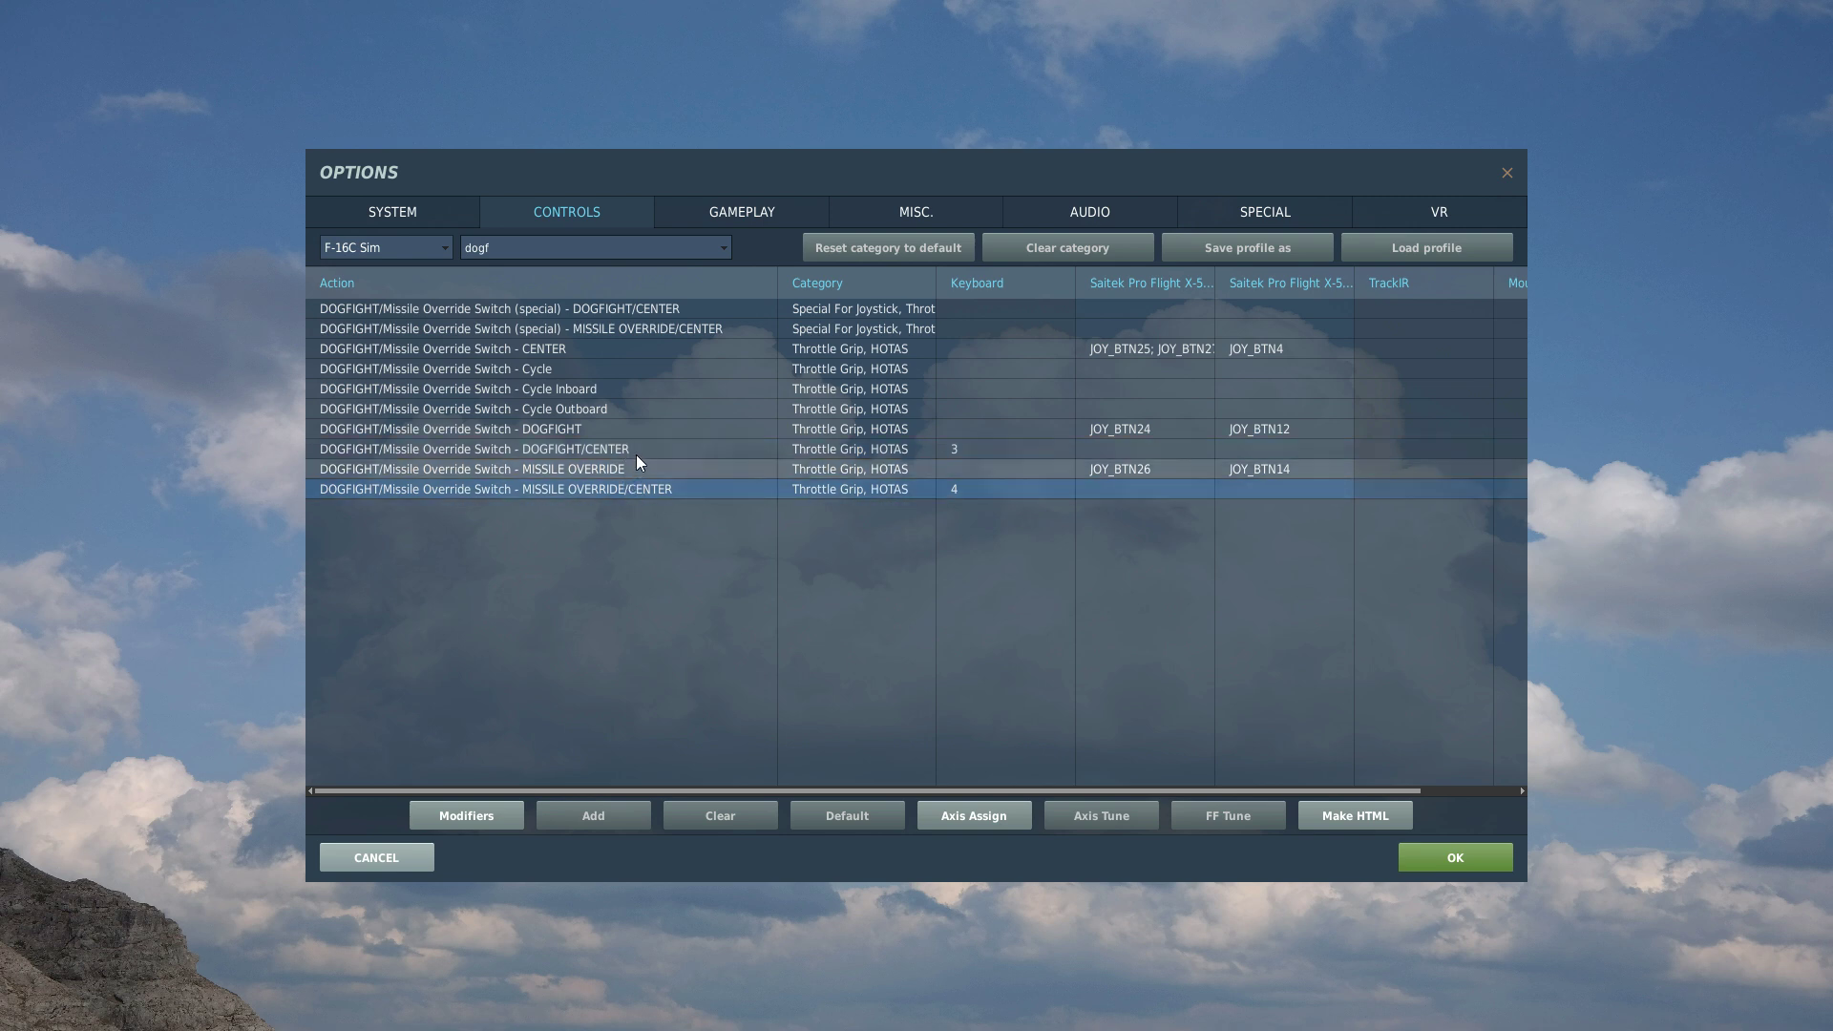
pyautogui.click(637, 452)
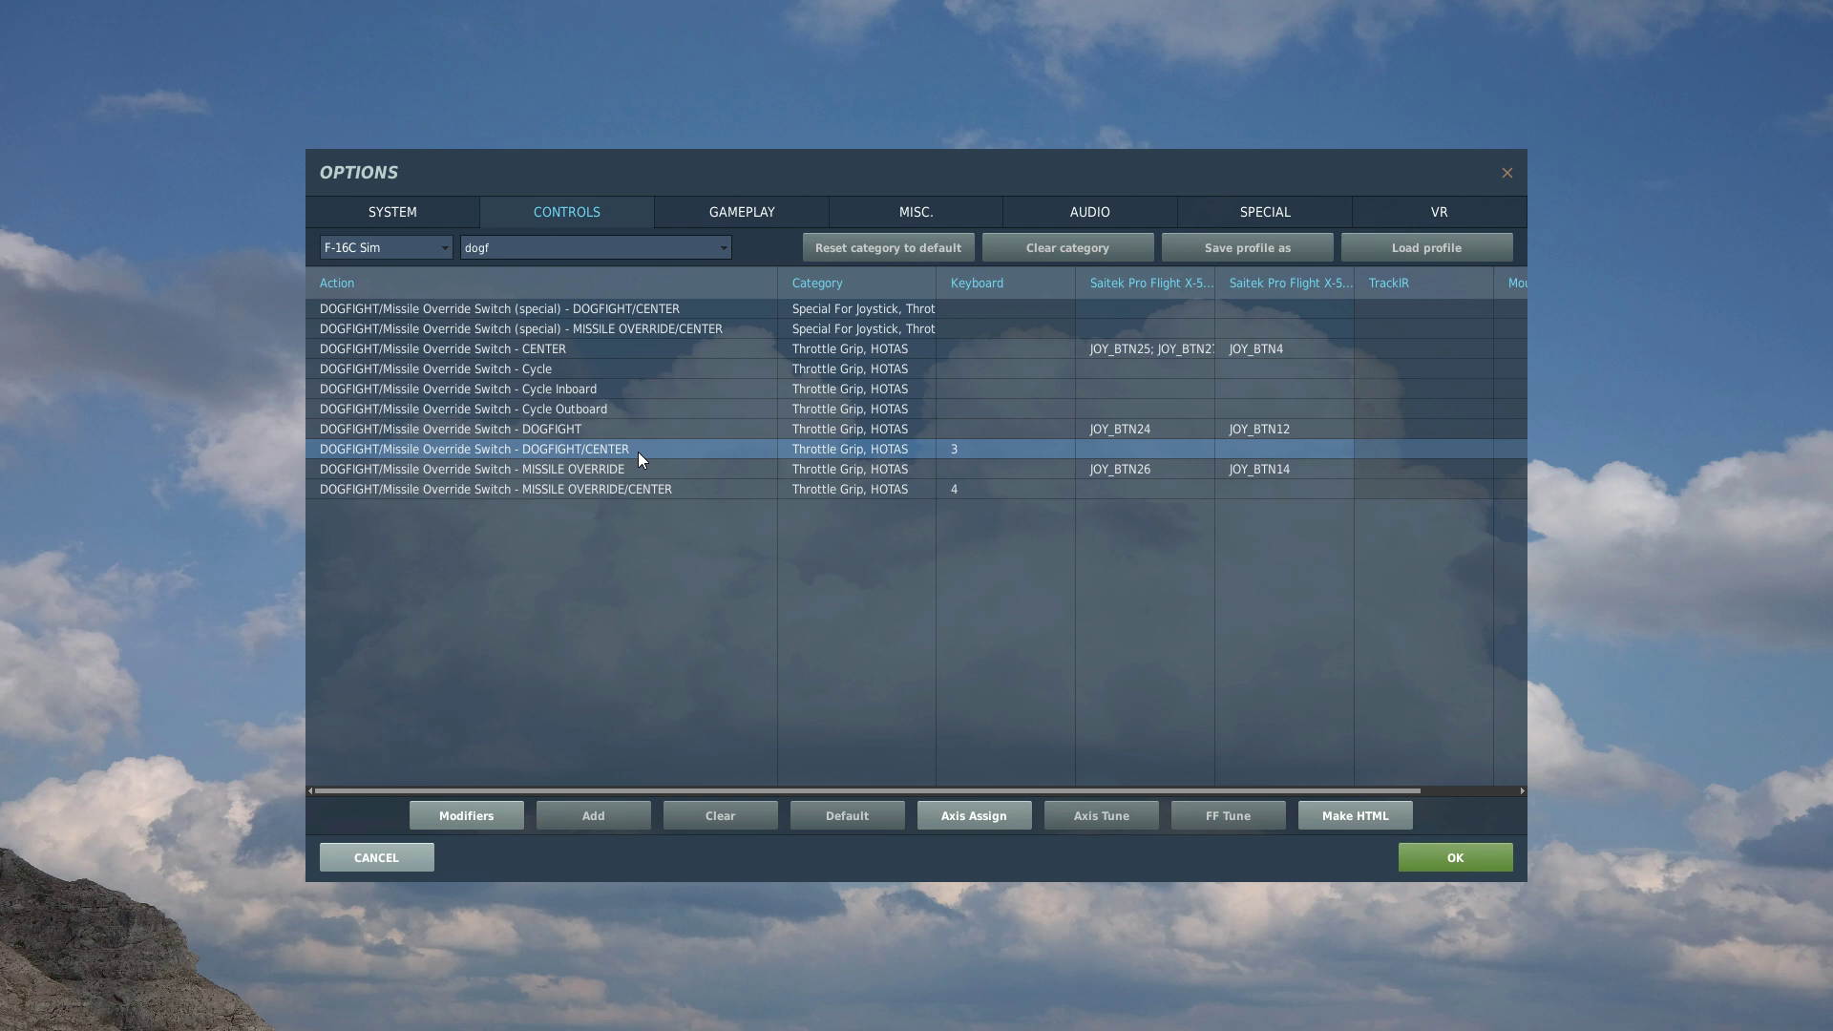
pyautogui.click(546, 432)
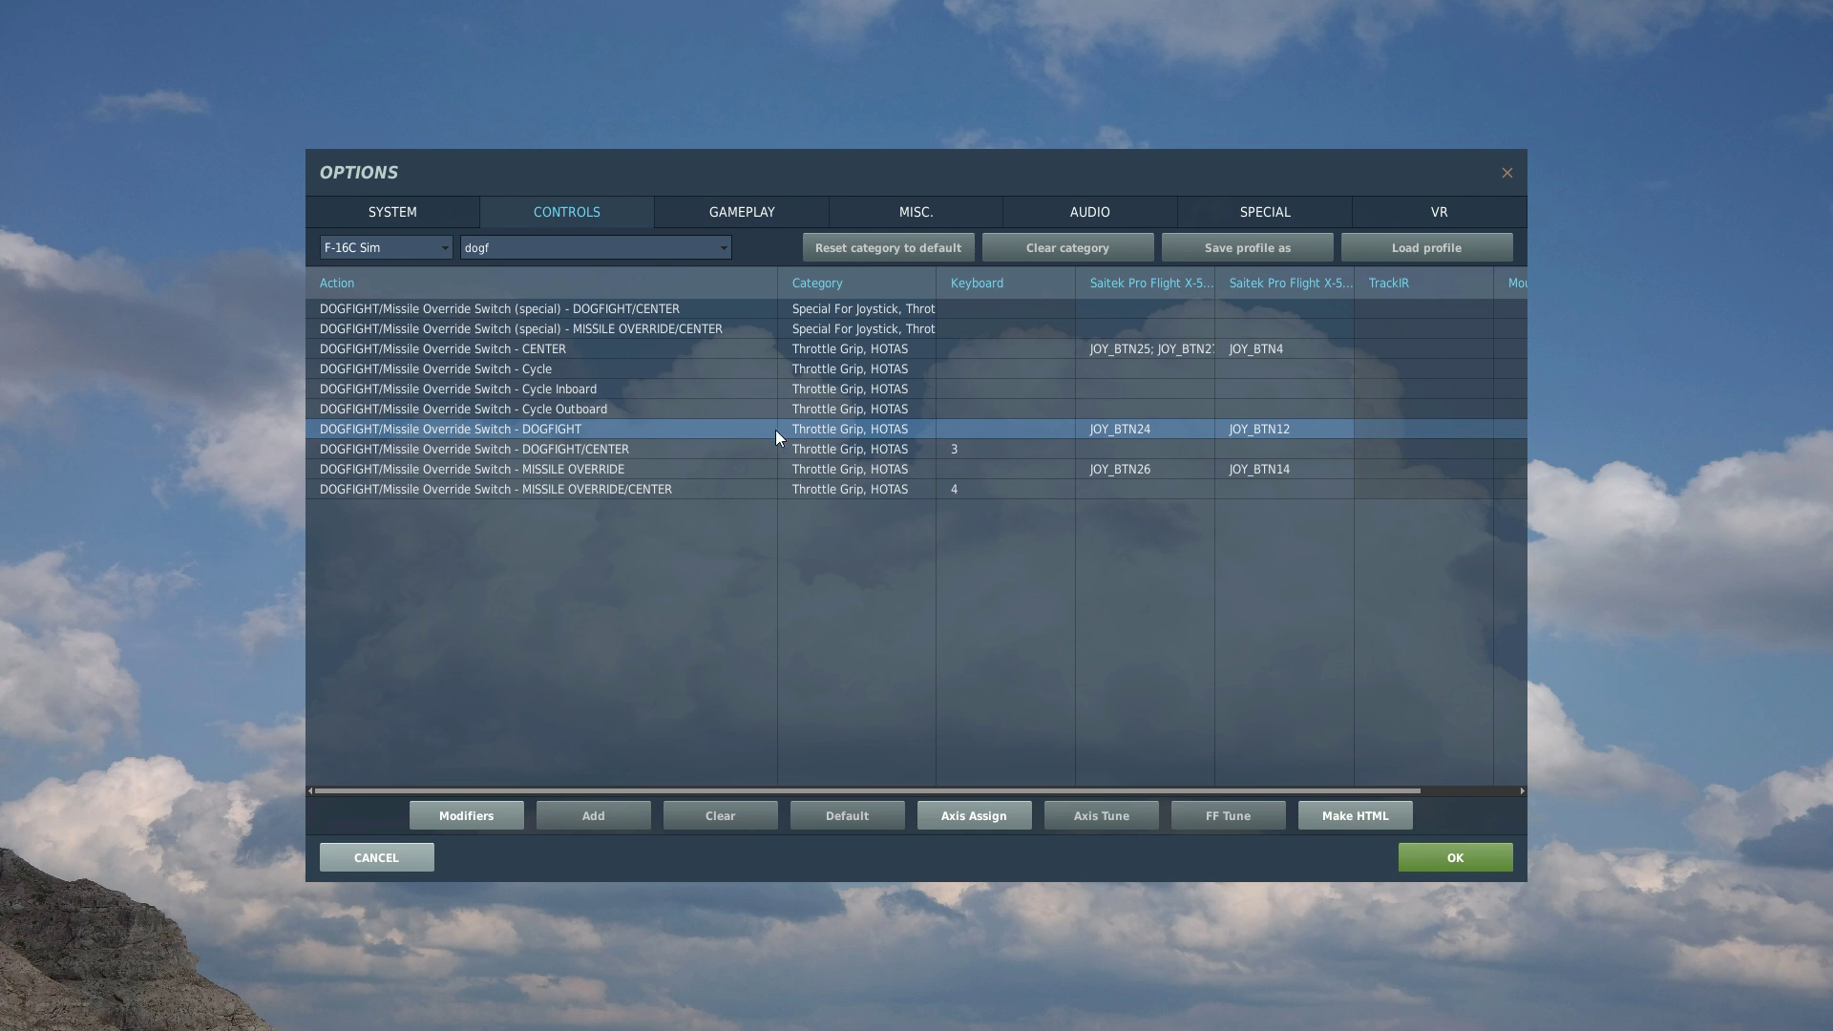
# Clear JOY_BTN24 from DOGFIGHT and JOY_BTN26 from MISSILE OVERRIDE.
pyautogui.click(1107, 433)
pyautogui.click(707, 806)
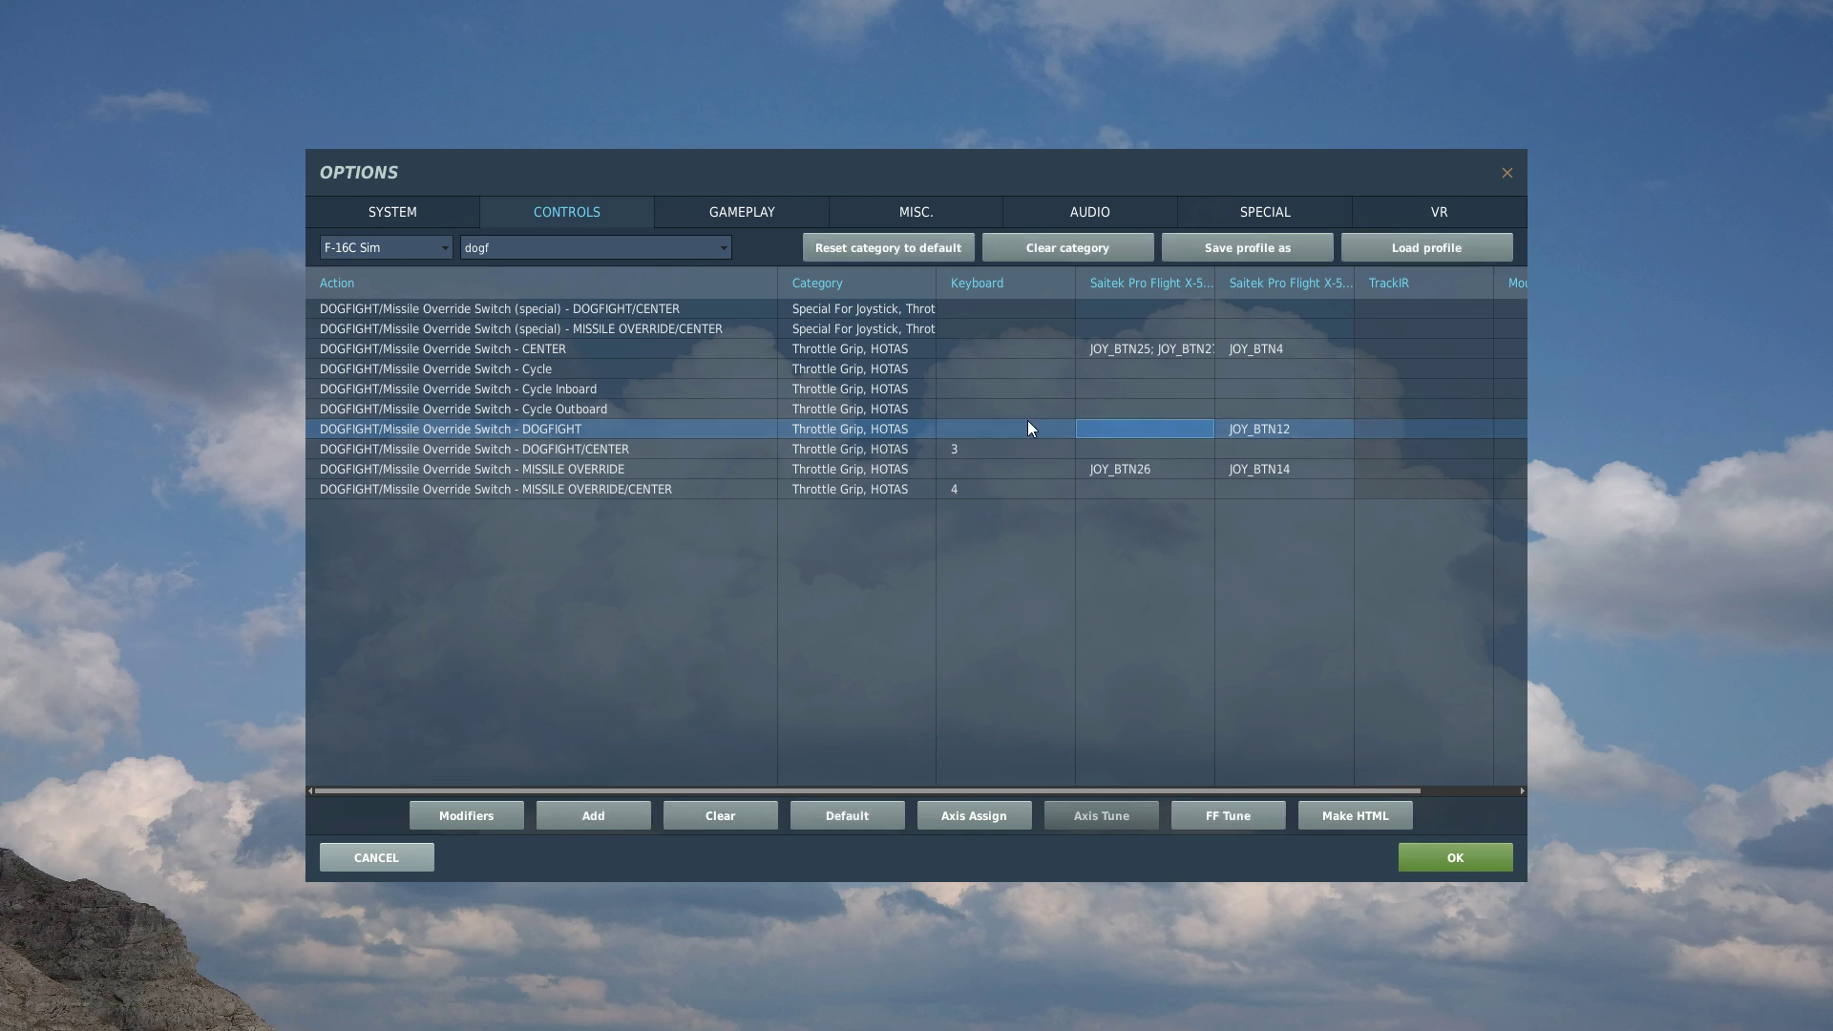
pyautogui.click(1139, 473)
pyautogui.click(716, 819)
# Review the DOGFIGHT, CENTER and MISSILE OVERRIDE rows and their joystick cells.
pyautogui.click(1173, 451)
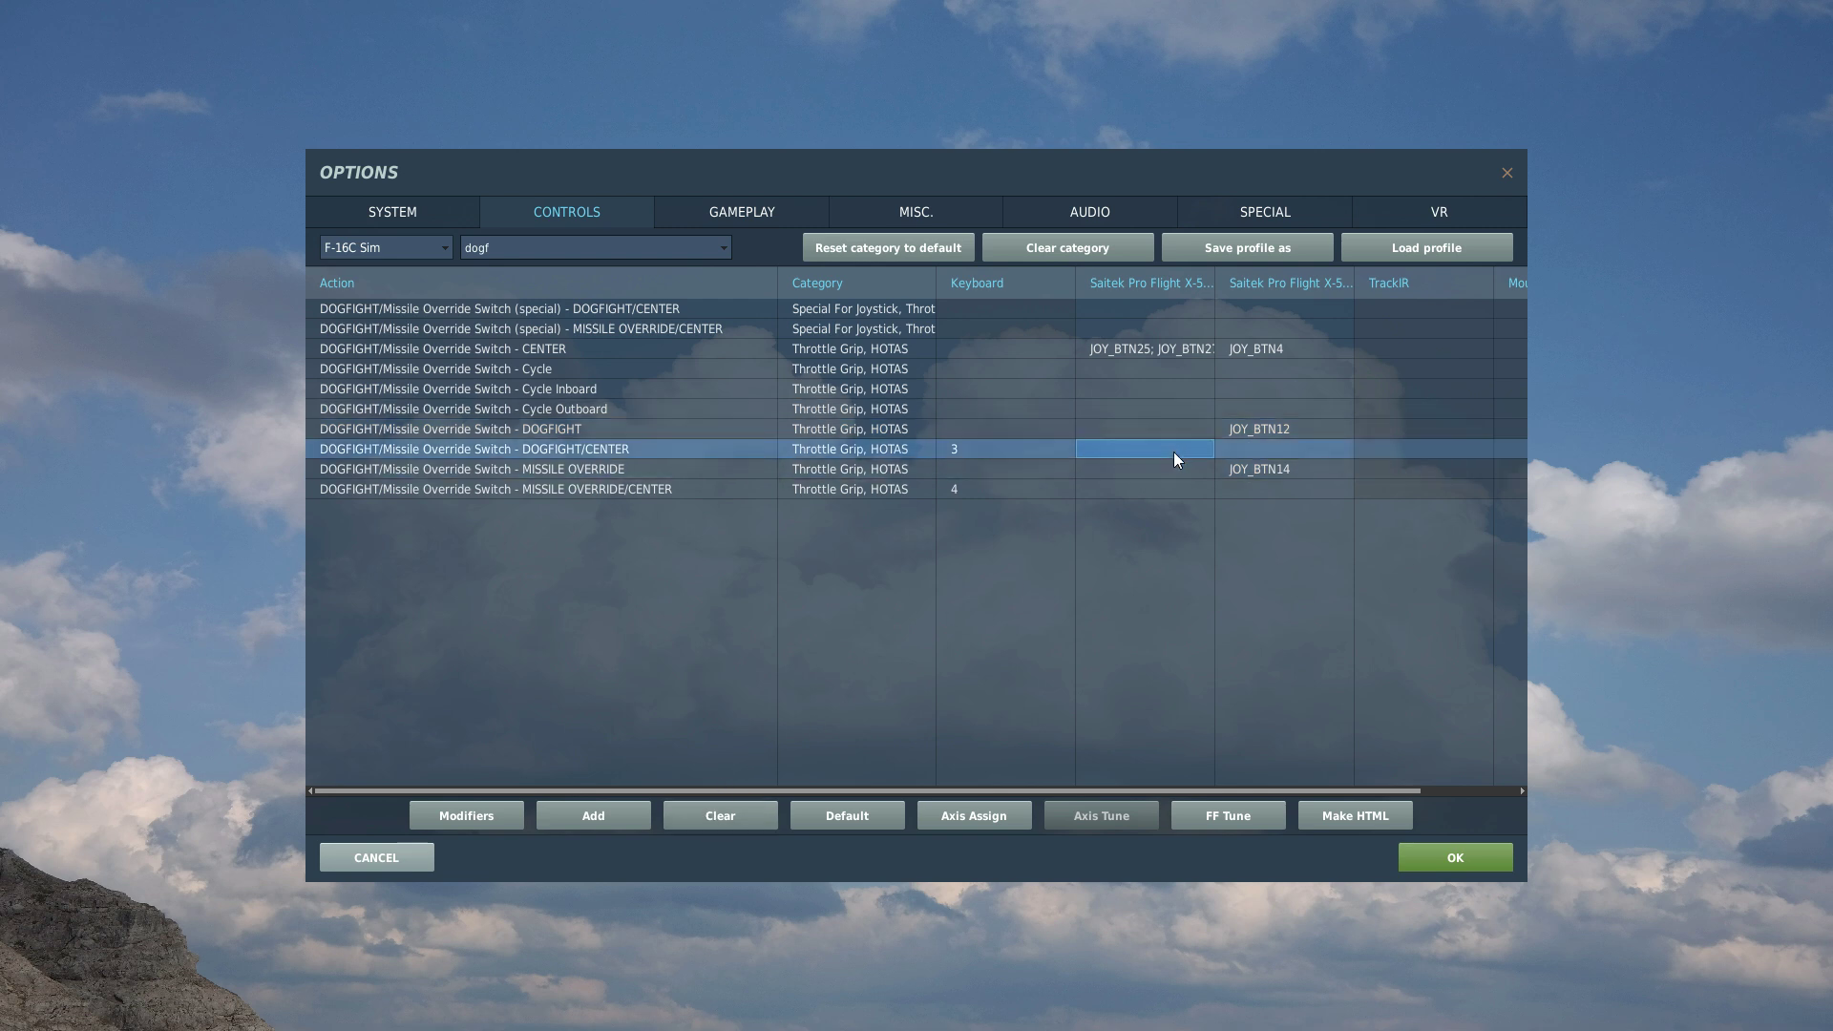
pyautogui.click(1173, 427)
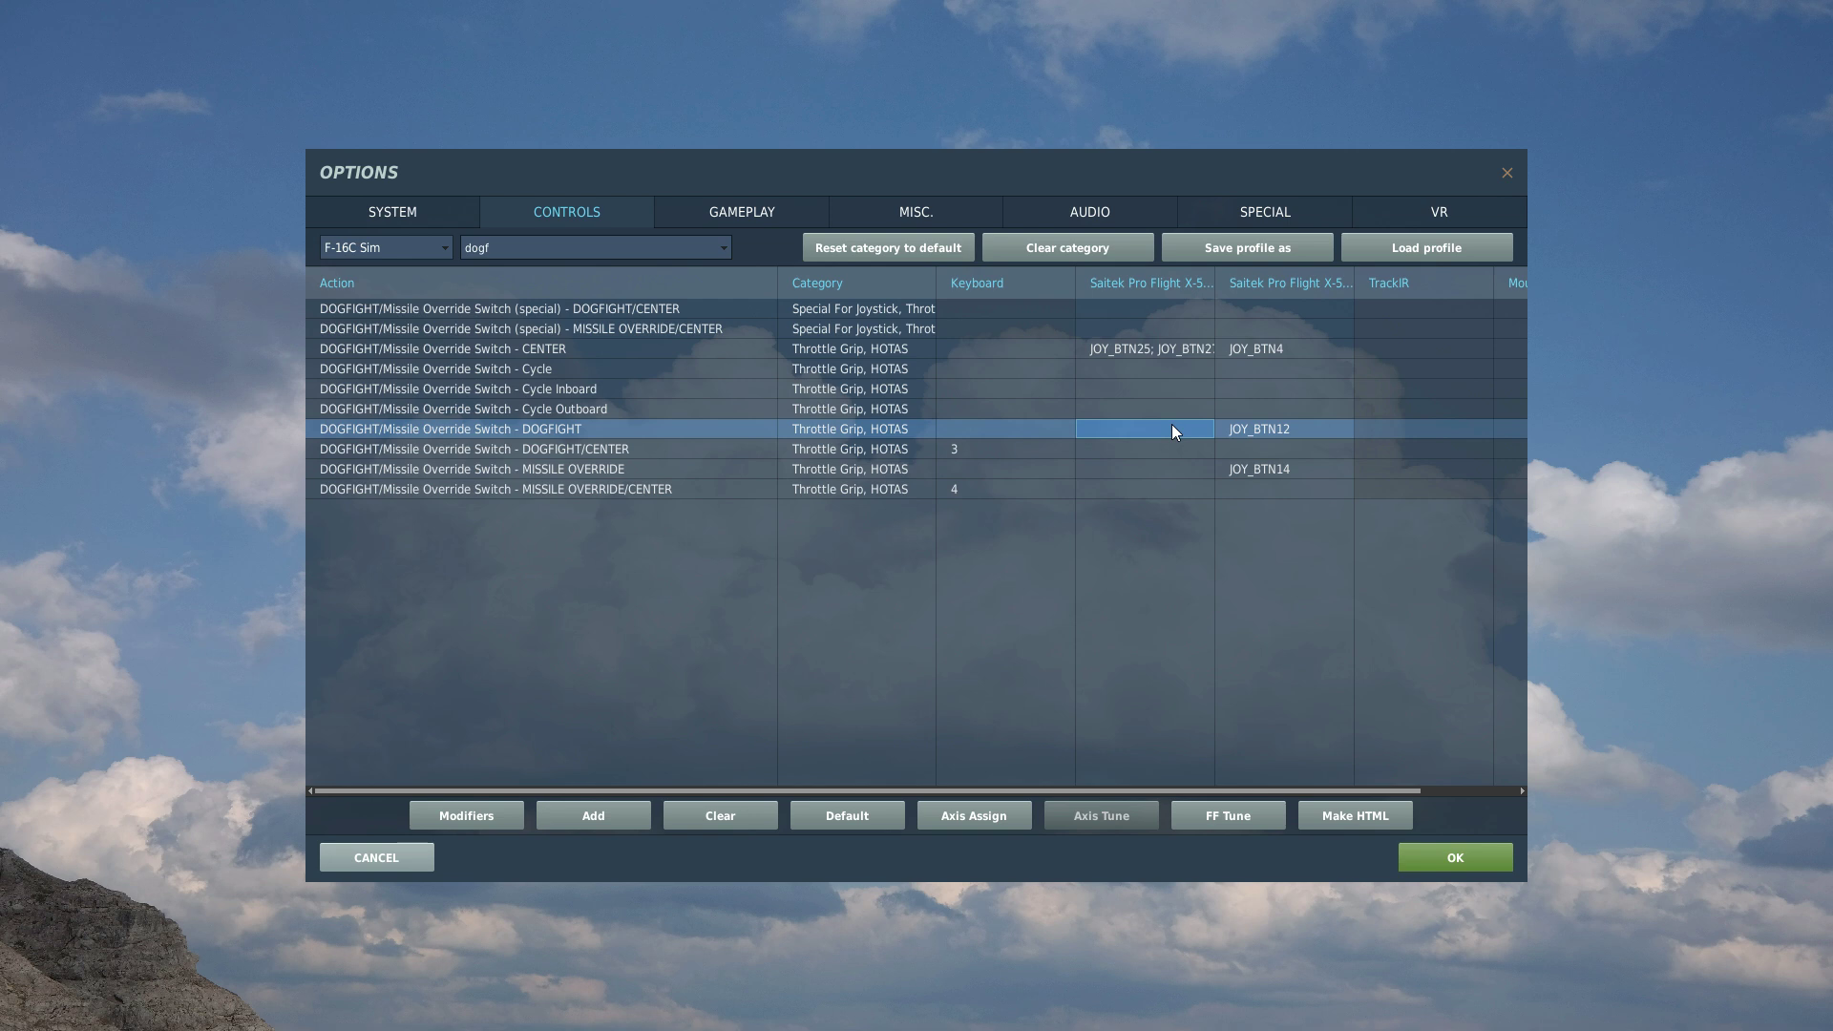
pyautogui.click(550, 349)
pyautogui.click(558, 469)
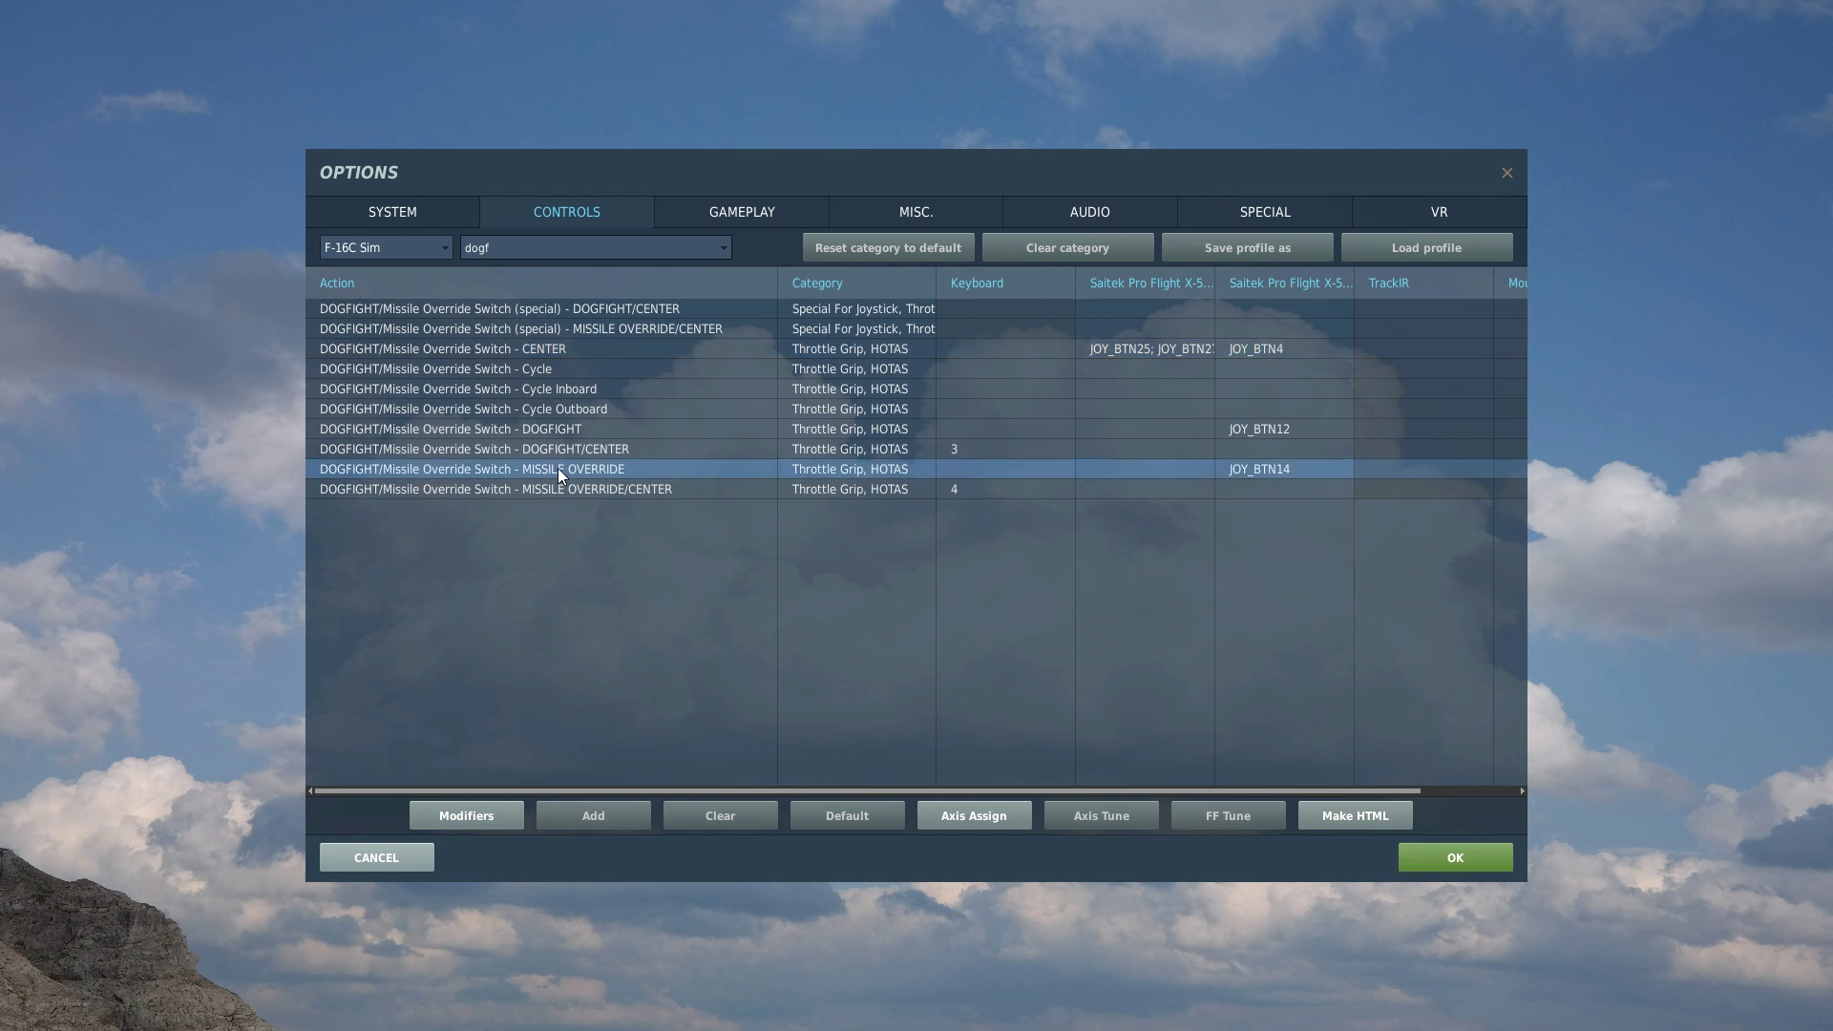
pyautogui.click(561, 434)
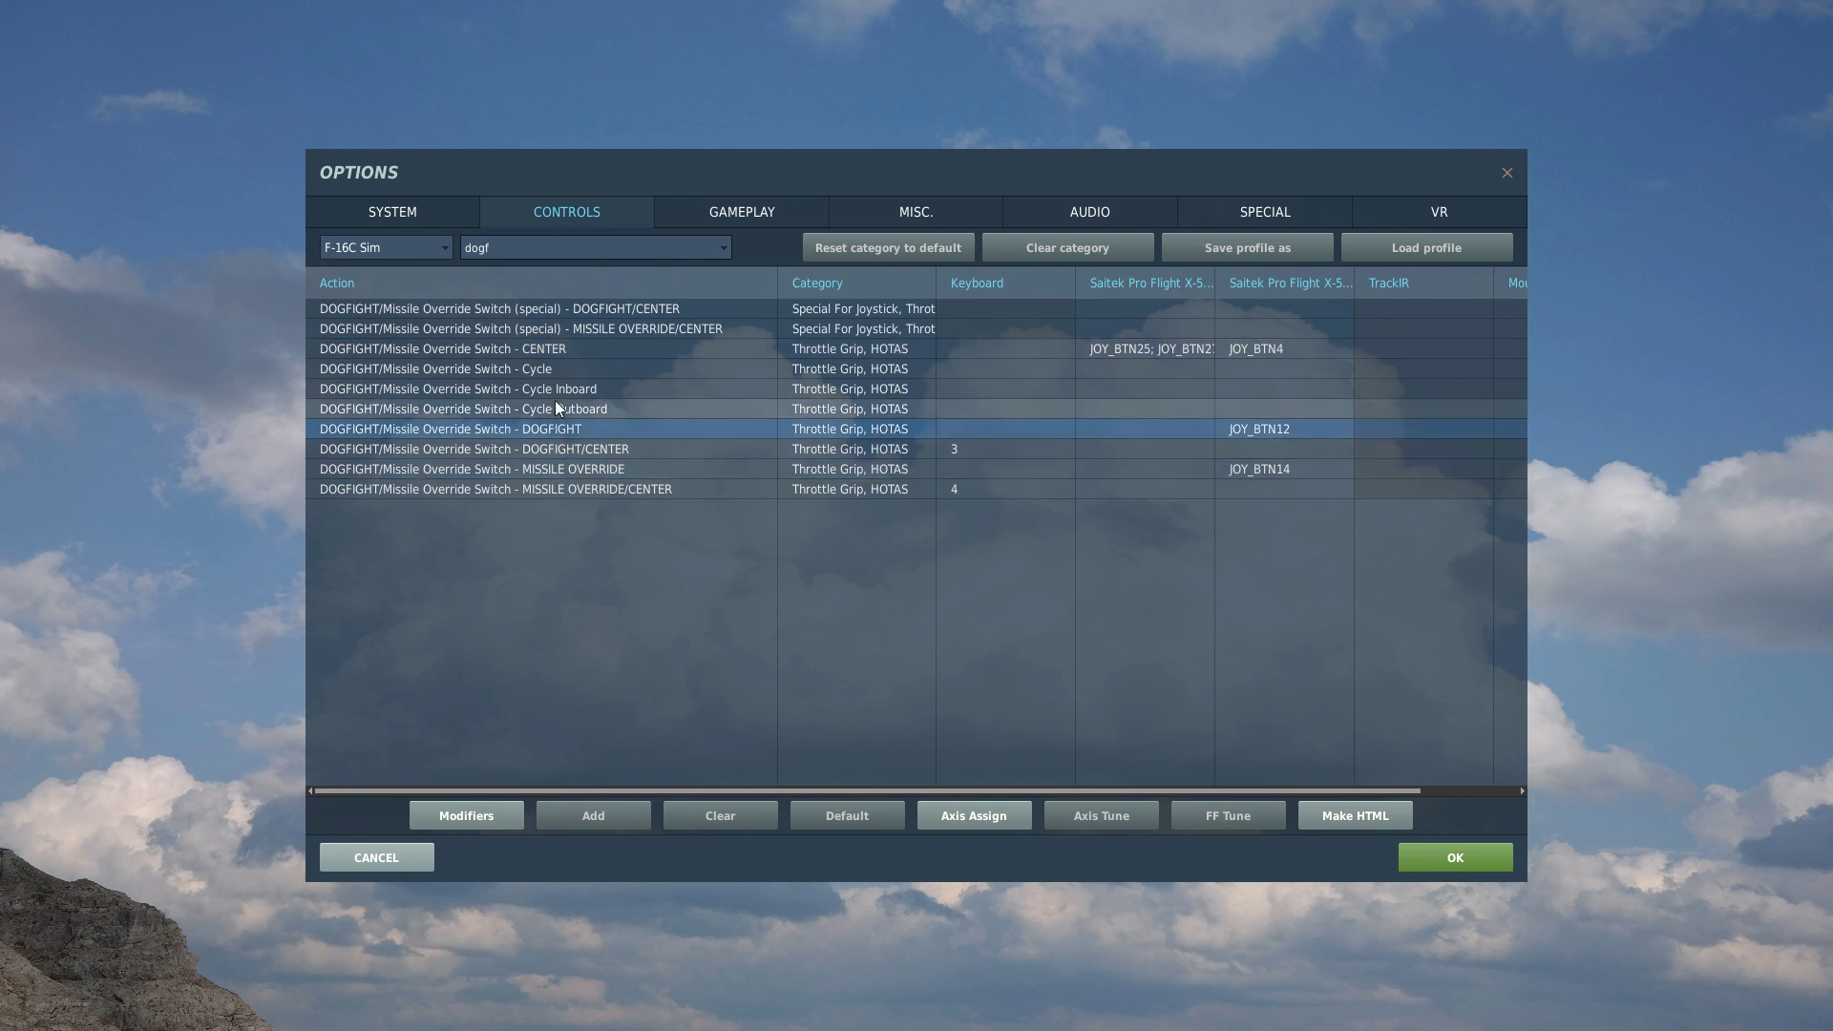
pyautogui.click(558, 349)
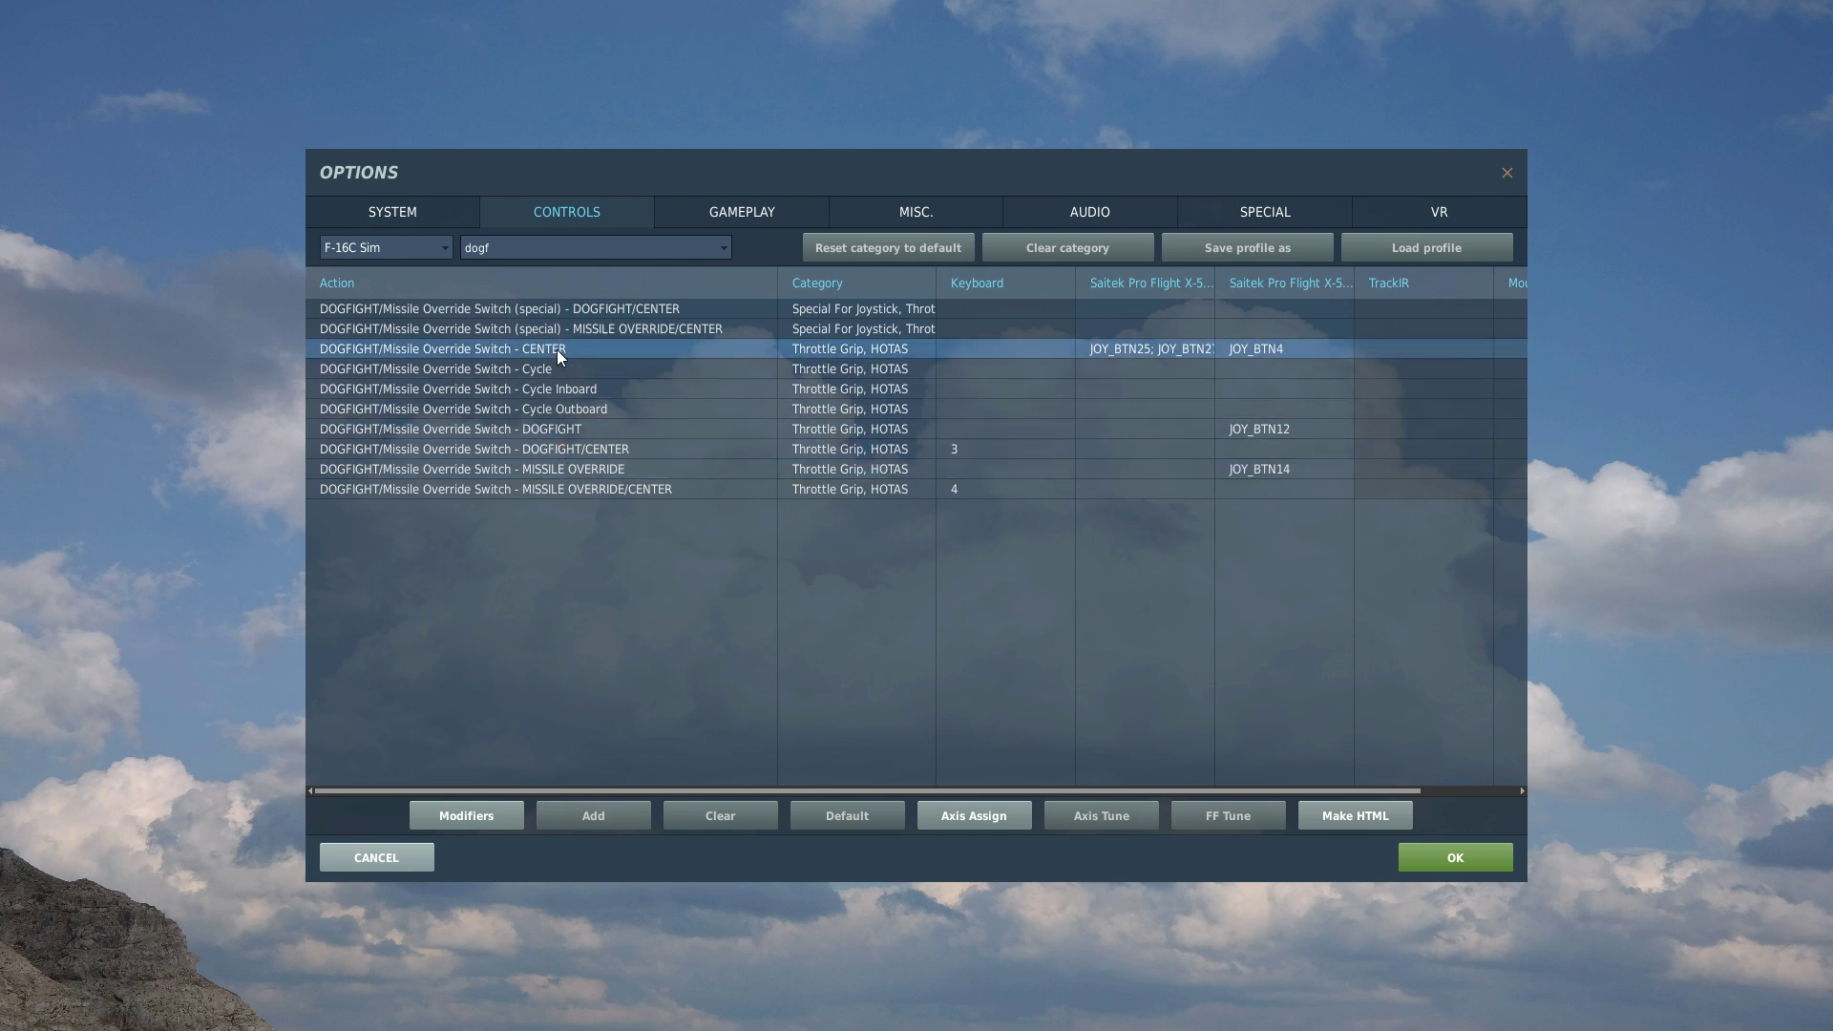